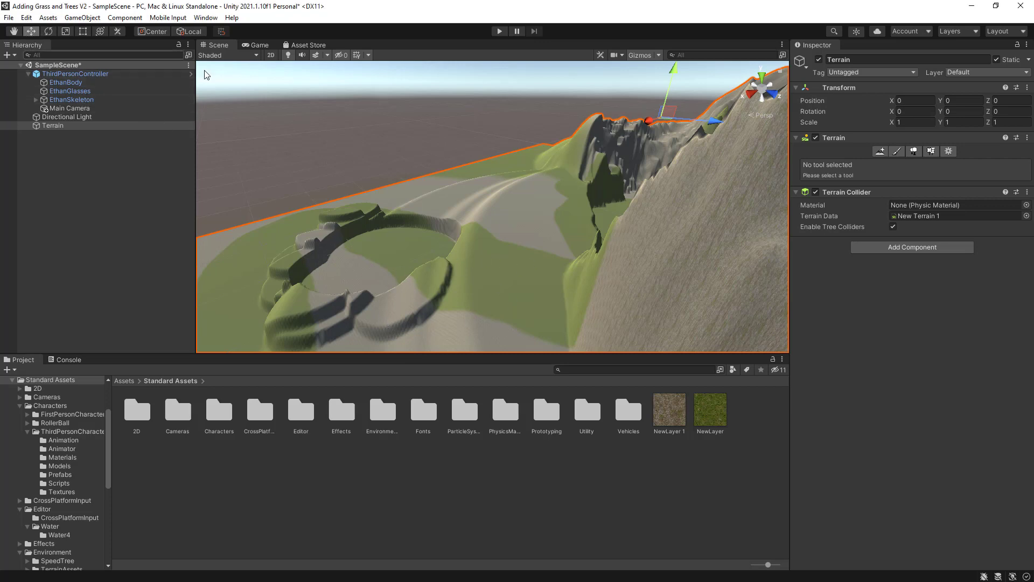
# With the Raise/Lower Terrain tool at brush size 48, paint extra ground around the ring basin
pyautogui.click(896, 154)
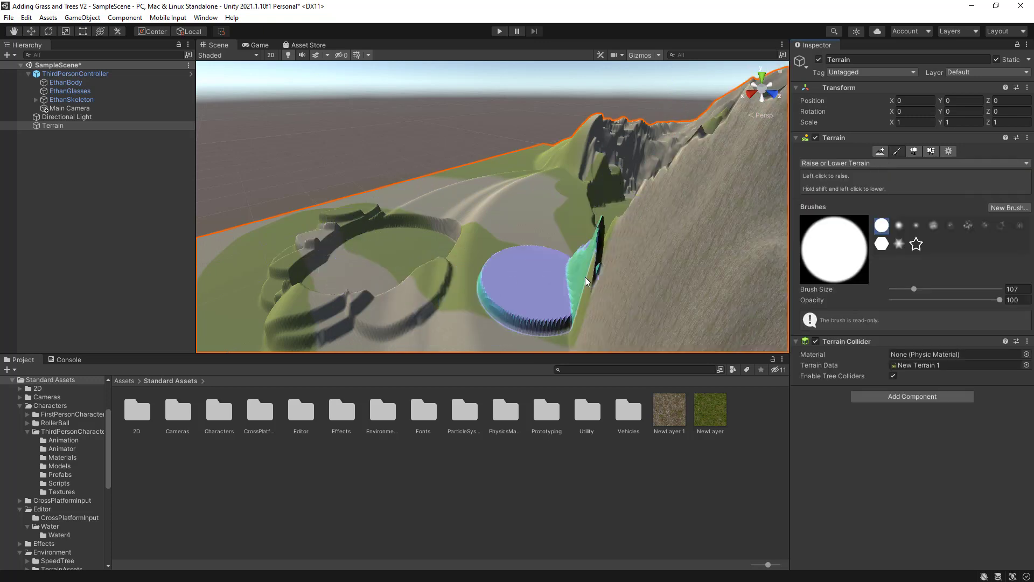
pyautogui.moveTo(912, 294); pyautogui.dragTo(907, 292)
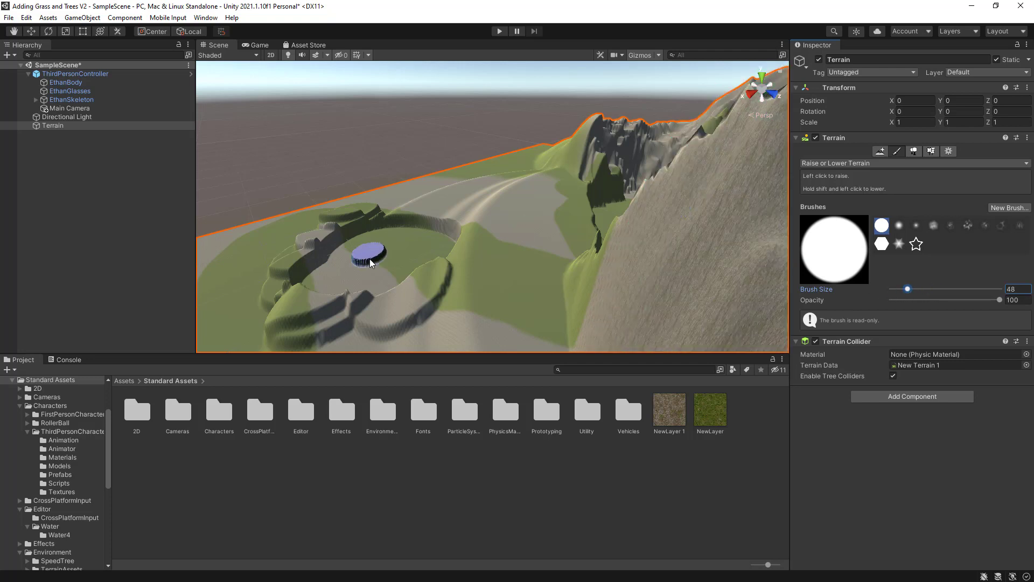
pyautogui.moveTo(400, 248)
pyautogui.mouseDown()
pyautogui.moveTo(351, 260)
pyautogui.moveTo(331, 282)
pyautogui.moveTo(375, 276)
pyautogui.moveTo(426, 249)
pyautogui.moveTo(414, 236)
pyautogui.moveTo(360, 238)
pyautogui.moveTo(367, 277)
pyautogui.moveTo(385, 296)
pyautogui.moveTo(327, 278)
pyautogui.moveTo(369, 273)
pyautogui.moveTo(359, 267)
pyautogui.moveTo(398, 254)
pyautogui.moveTo(347, 260)
pyautogui.moveTo(409, 249)
pyautogui.moveTo(370, 256)
pyautogui.moveTo(408, 246)
pyautogui.moveTo(368, 239)
pyautogui.moveTo(409, 250)
pyautogui.moveTo(377, 236)
pyautogui.moveTo(431, 259)
pyautogui.moveTo(399, 270)
pyautogui.moveTo(330, 265)
pyautogui.moveTo(367, 269)
pyautogui.moveTo(330, 291)
pyautogui.moveTo(328, 273)
pyautogui.moveTo(355, 288)
pyautogui.moveTo(324, 288)
pyautogui.moveTo(332, 279)
pyautogui.moveTo(398, 295)
pyautogui.moveTo(417, 274)
pyautogui.moveTo(393, 295)
pyautogui.moveTo(335, 296)
pyautogui.moveTo(335, 284)
pyautogui.moveTo(369, 273)
pyautogui.mouseUp()
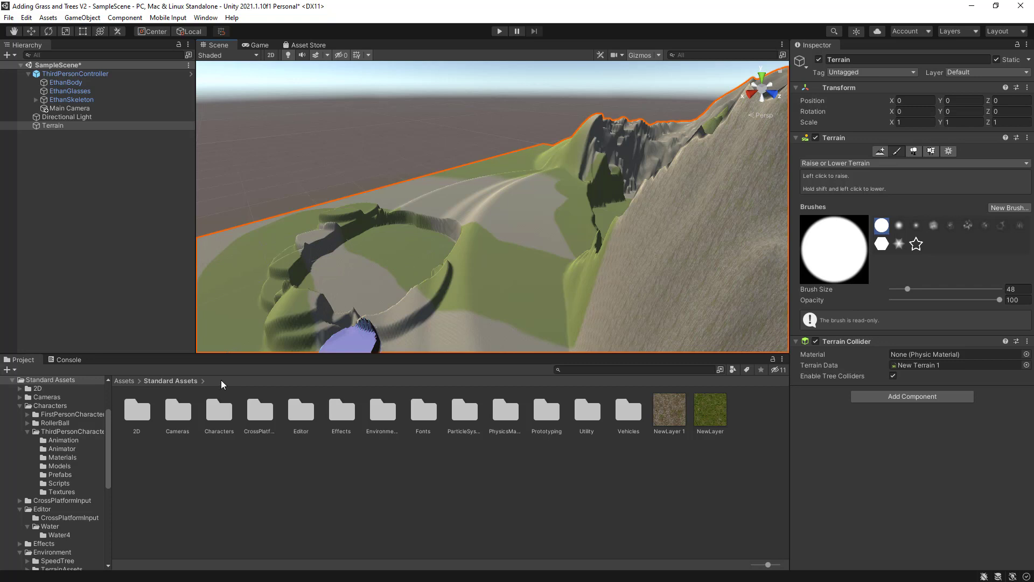
pyautogui.click(46, 380)
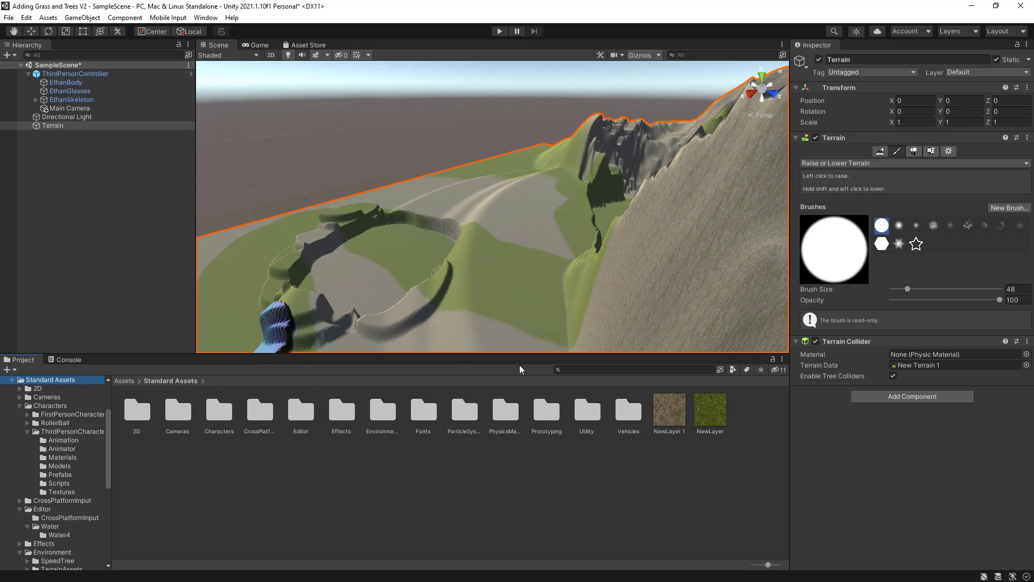
pyautogui.click(557, 370)
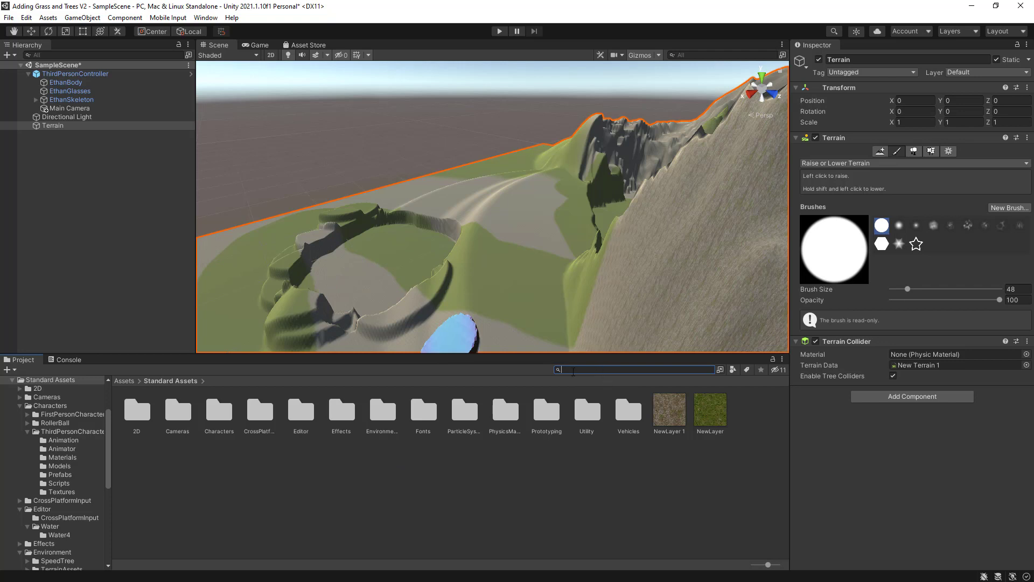
# Search 'water' and open the Standard Assets/Environment/Water/Water/Prefabs folder
pyautogui.write('wa')
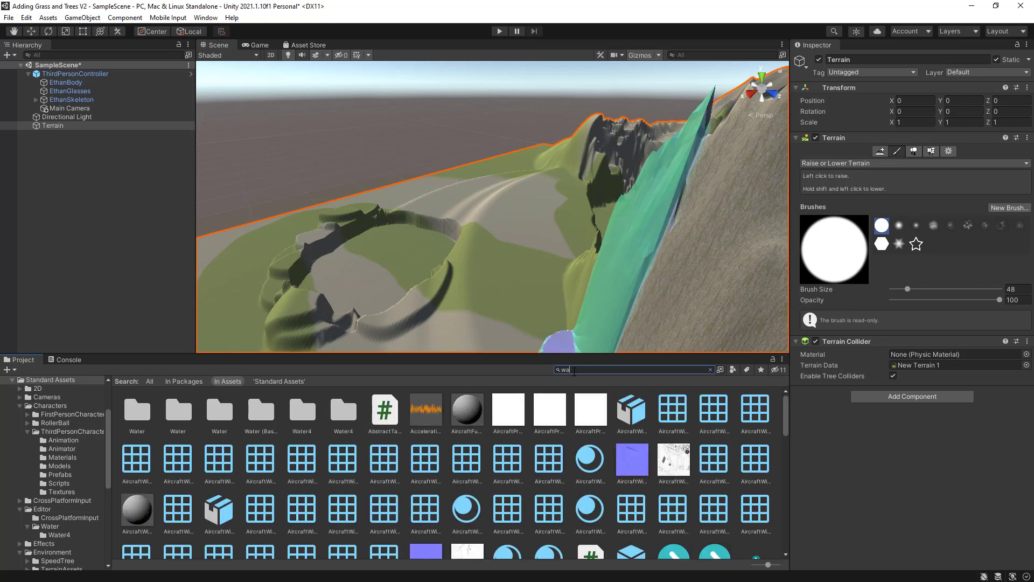
pyautogui.write('te')
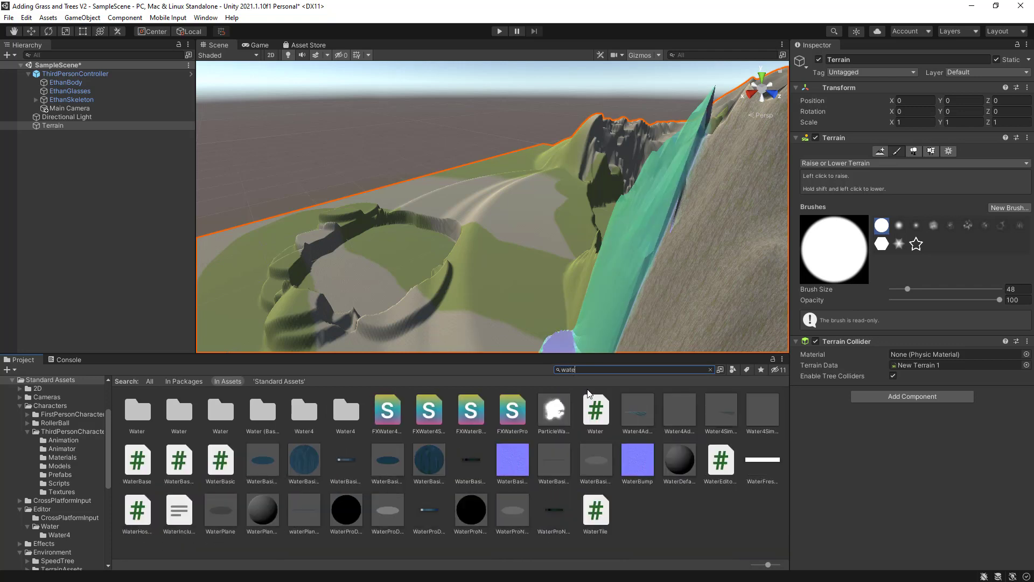
pyautogui.write('r')
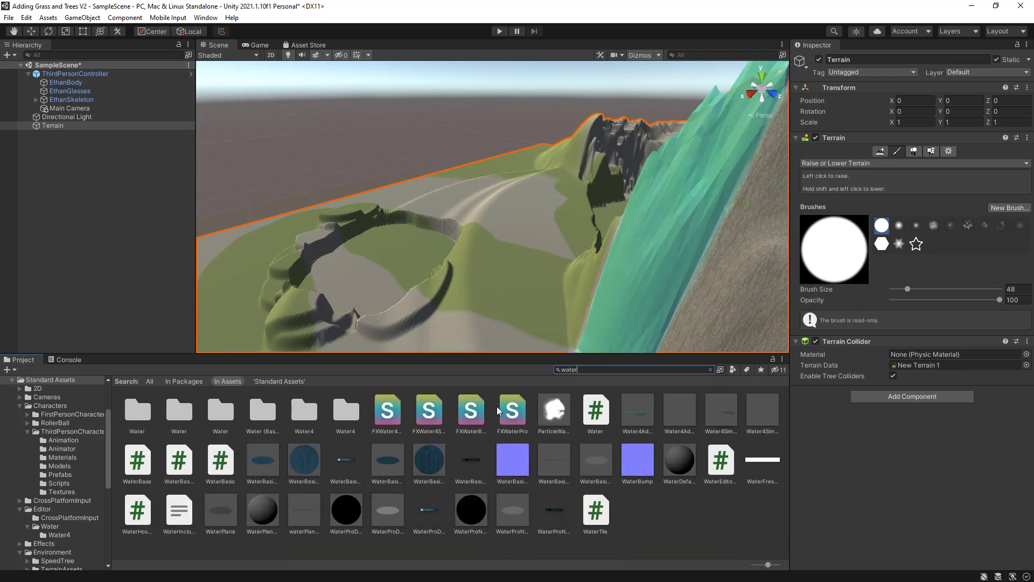
pyautogui.click(181, 416)
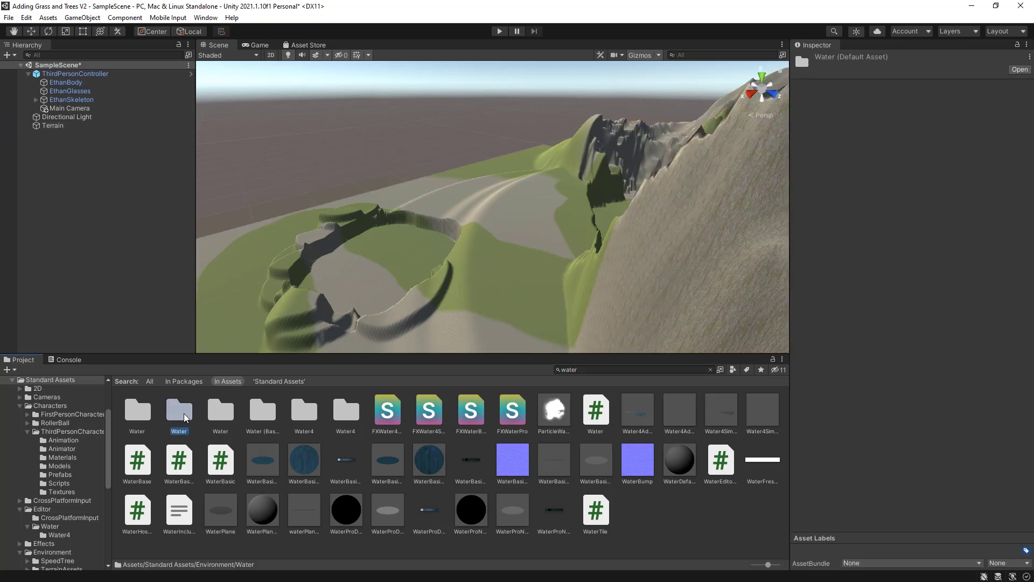
pyautogui.doubleClick(187, 419)
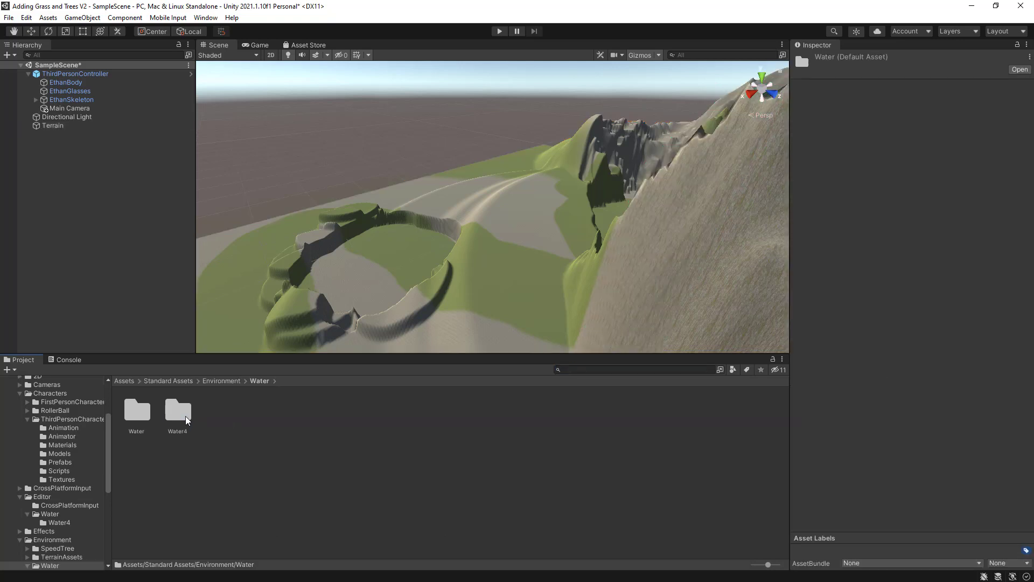
pyautogui.doubleClick(141, 414)
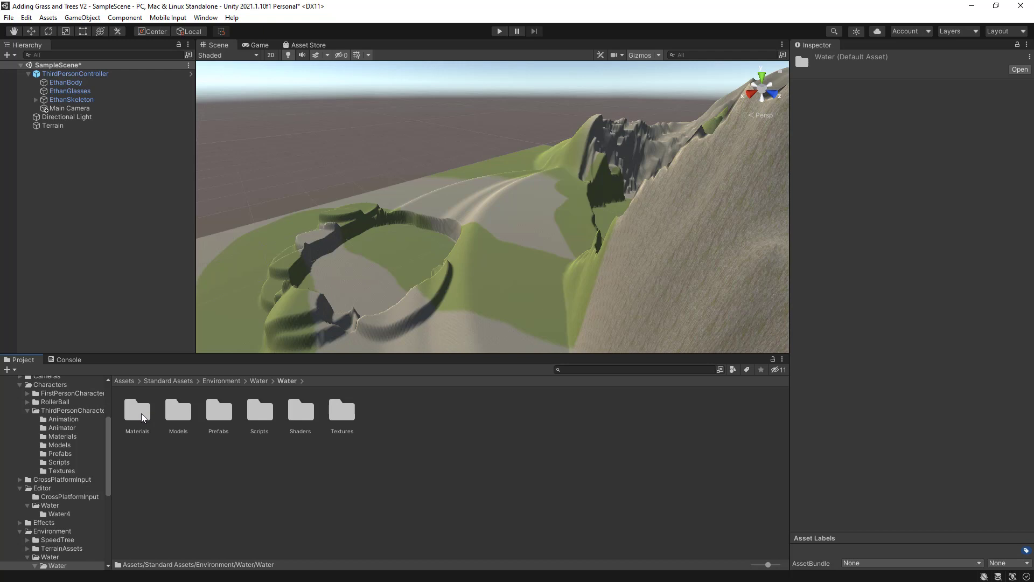
pyautogui.doubleClick(215, 413)
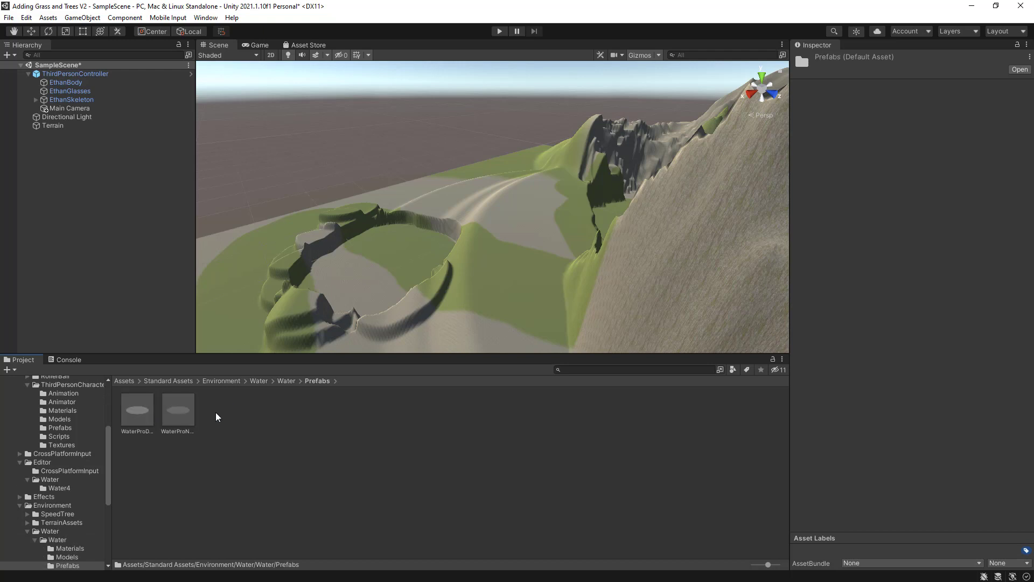
# Drop the WaterProNighttime prefab into the basin and scale it to about 129.57 × 2.35 × 152.38
pyautogui.click(177, 414)
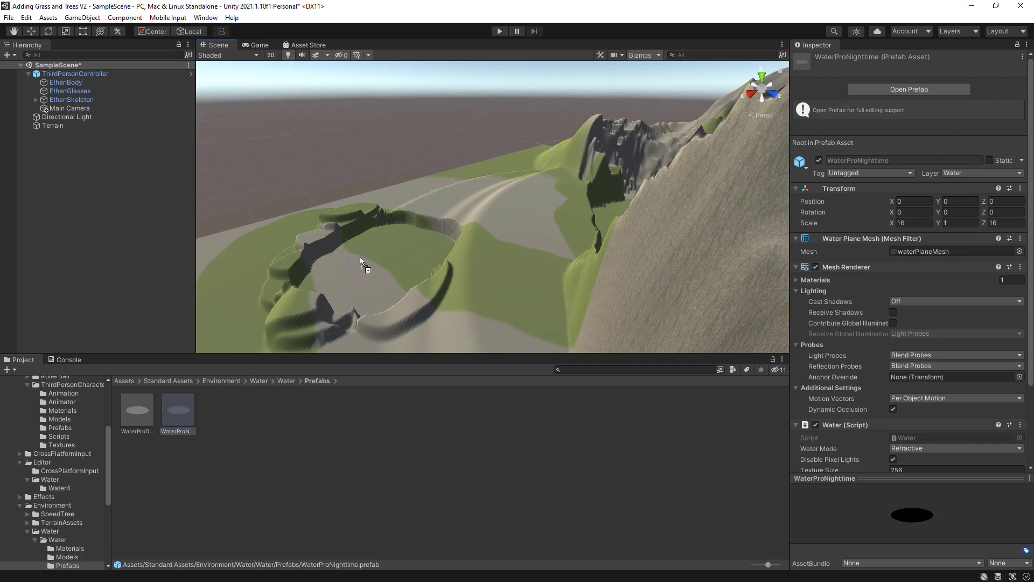
pyautogui.moveTo(361, 257); pyautogui.dragTo(361, 261)
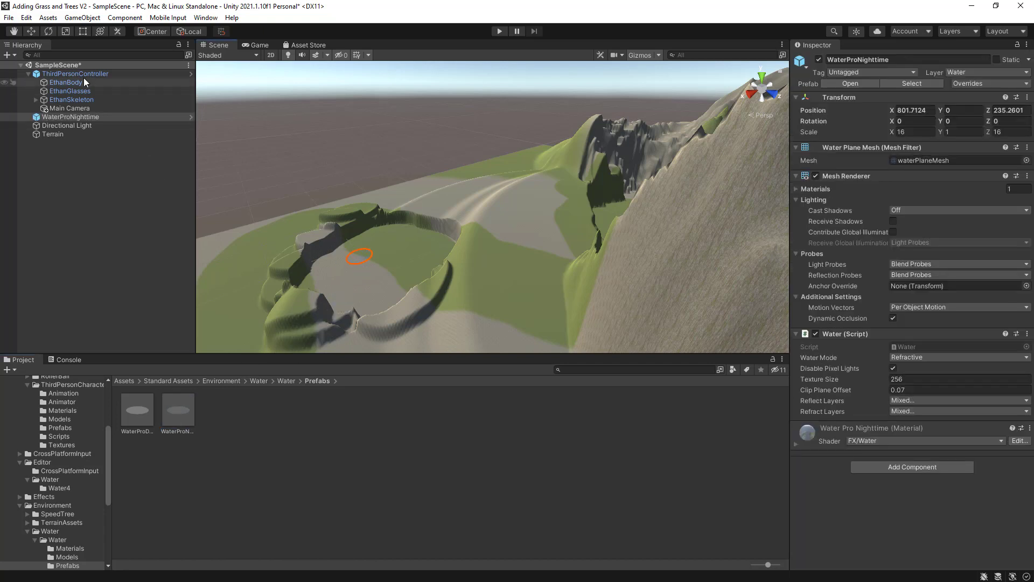
pyautogui.click(66, 32)
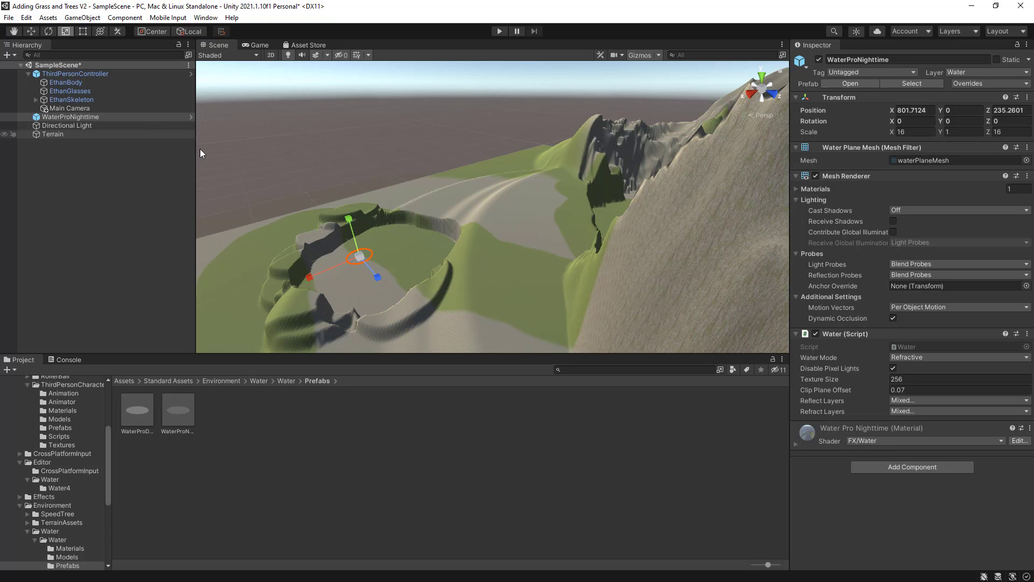
pyautogui.moveTo(378, 282); pyautogui.dragTo(408, 313)
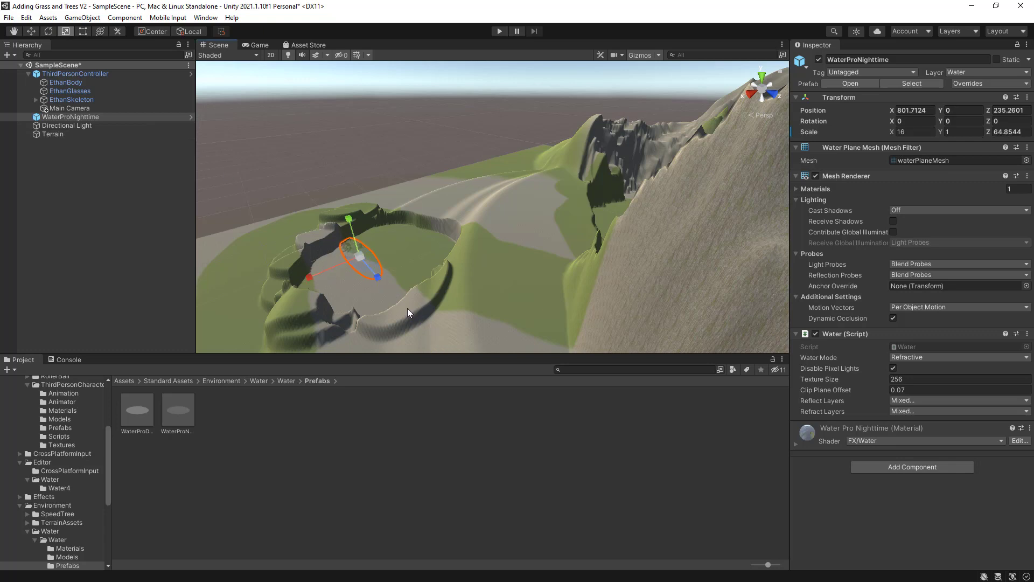
pyautogui.moveTo(308, 278); pyautogui.dragTo(193, 314)
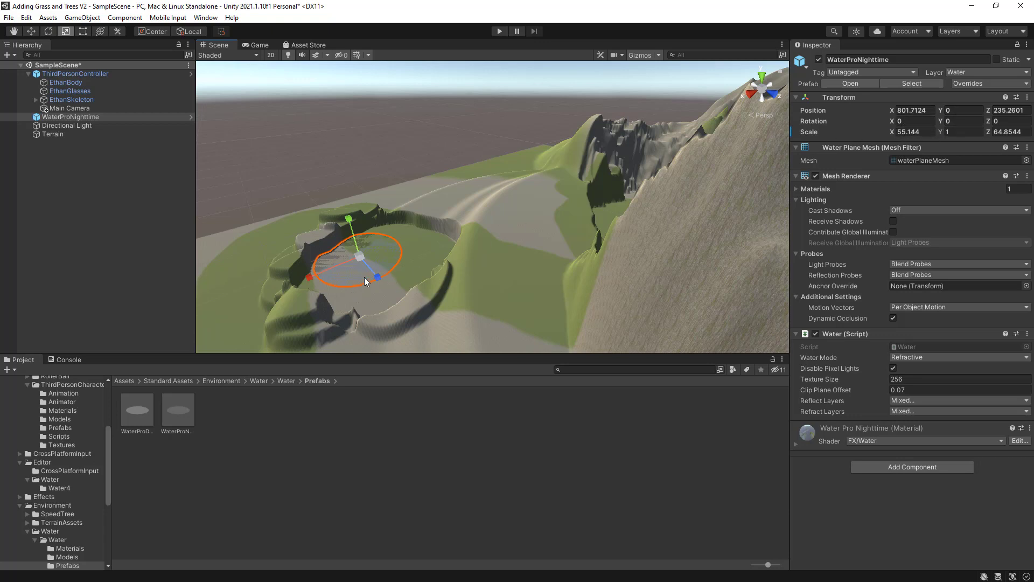
pyautogui.moveTo(361, 257); pyautogui.dragTo(321, 217)
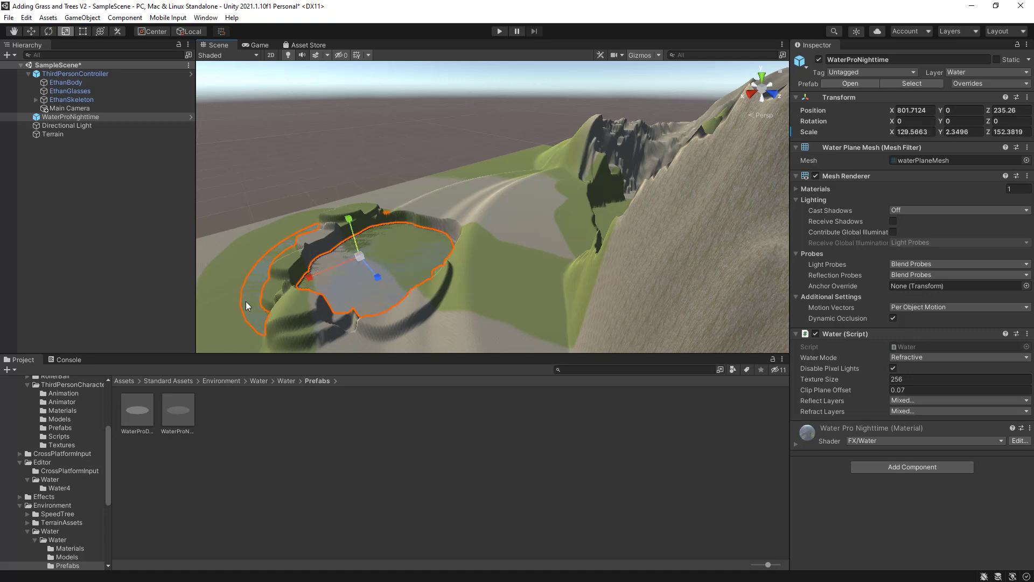
# Move the water plane to X 756.7, Y 14.5, Z 282.6 so it fills the basin
pyautogui.click(30, 31)
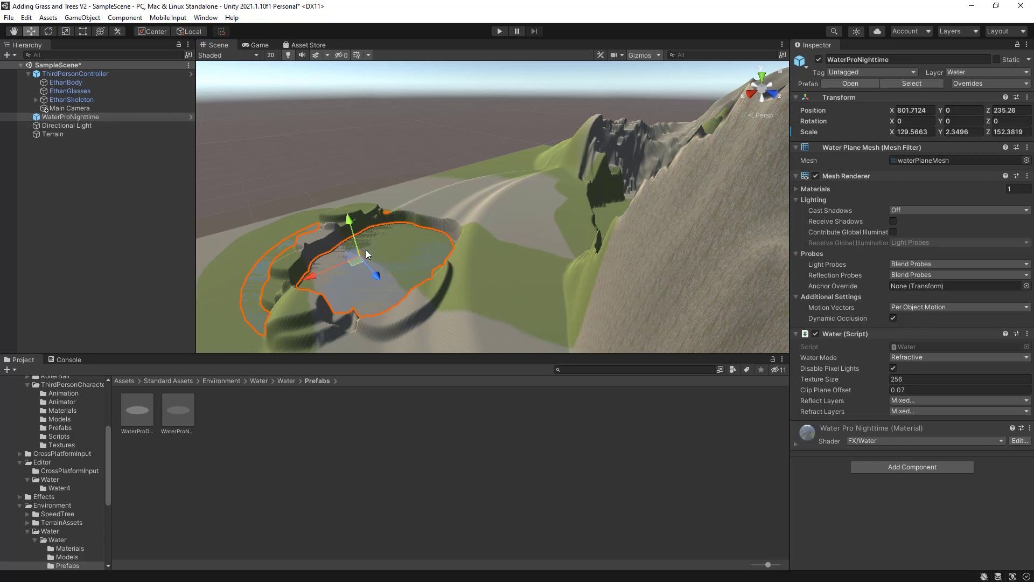
pyautogui.moveTo(351, 260); pyautogui.dragTo(406, 271)
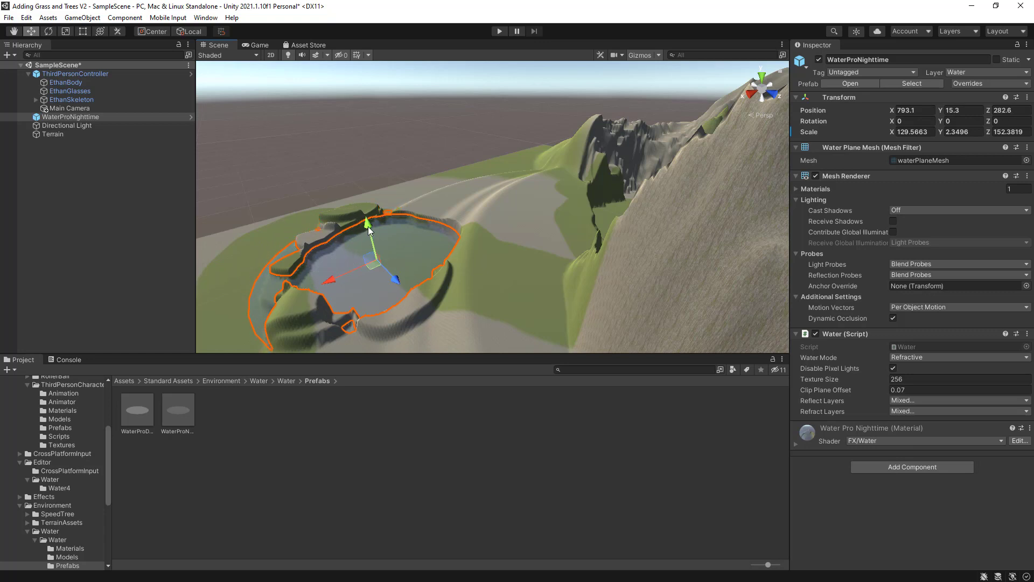
pyautogui.moveTo(368, 227); pyautogui.dragTo(364, 273)
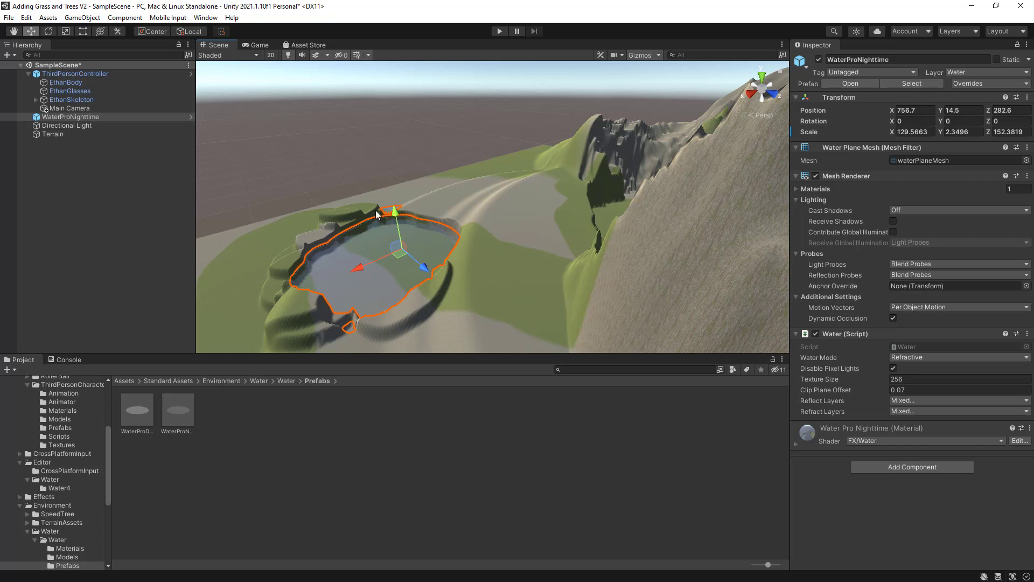
# Move the ThirdPersonController beside the lake to X 831.7, Y 38.6, Z 398.6 and enter Play mode
pyautogui.click(28, 74)
pyautogui.click(75, 74)
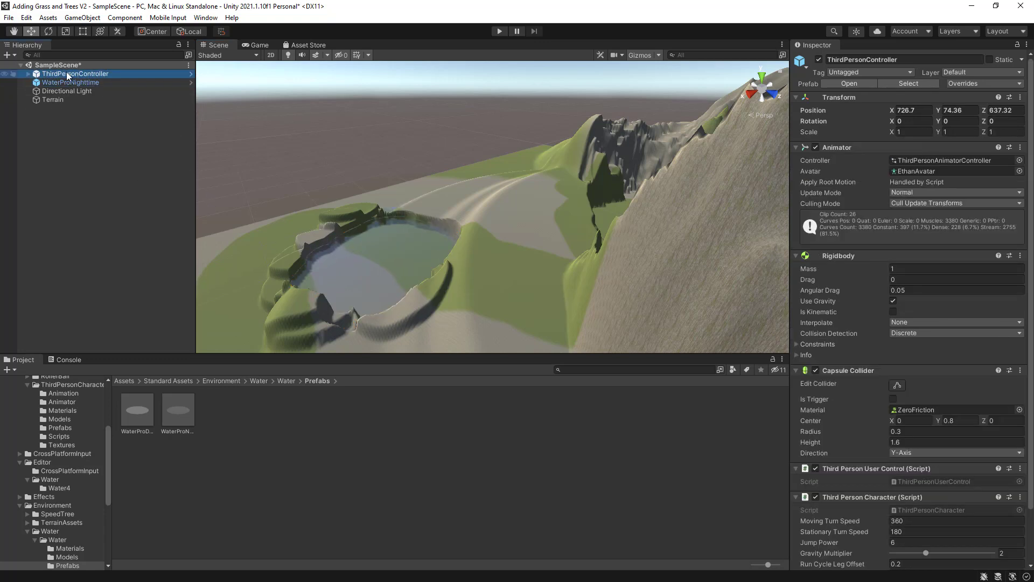
pyautogui.press('f')
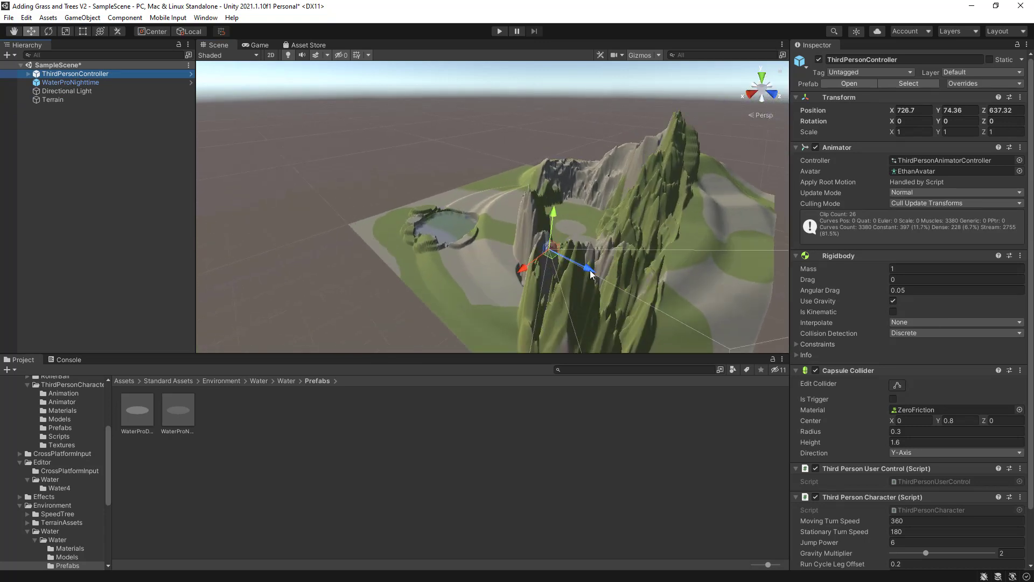
pyautogui.moveTo(591, 273); pyautogui.dragTo(415, 237)
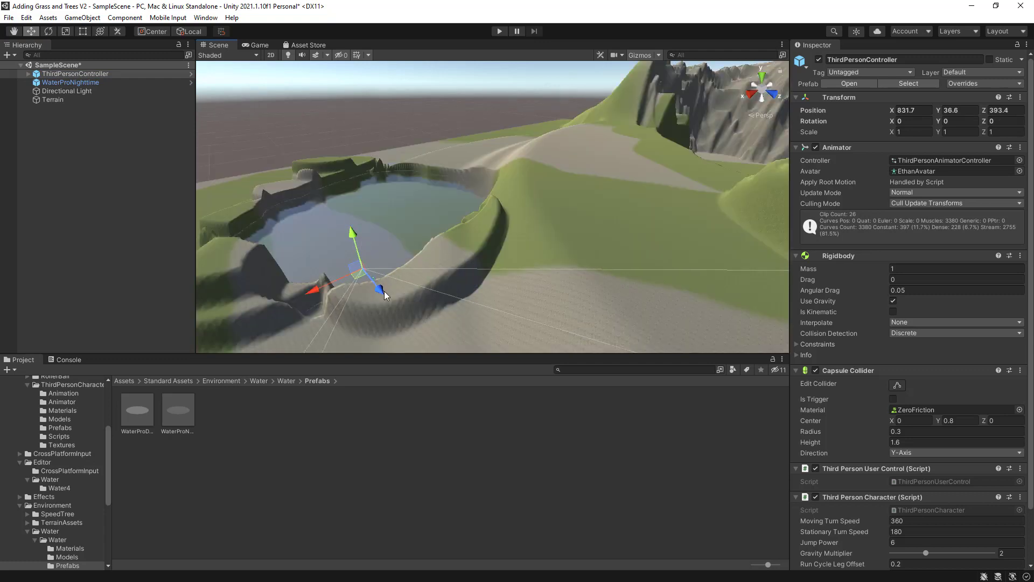
pyautogui.moveTo(384, 291); pyautogui.dragTo(383, 298)
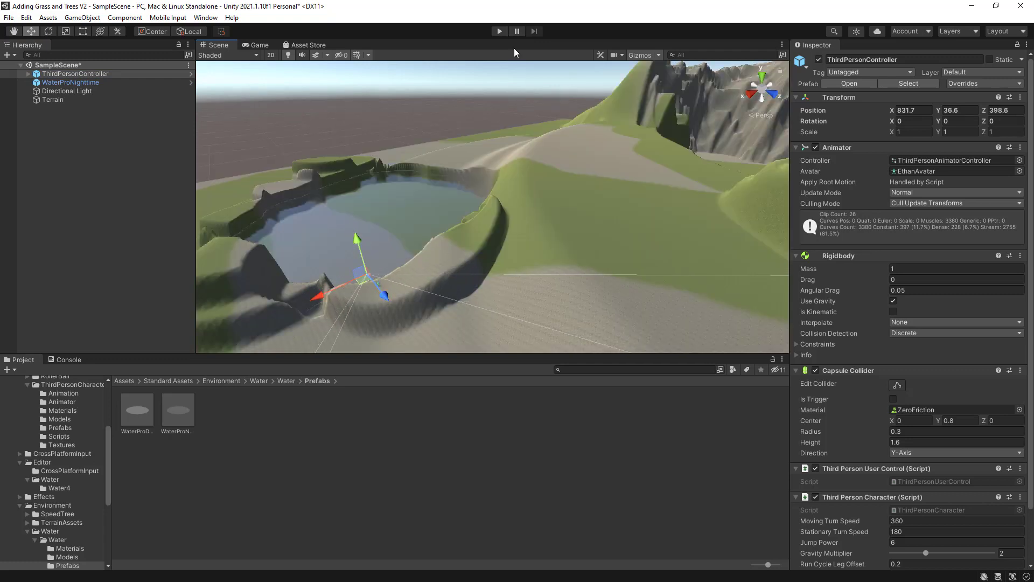
pyautogui.click(499, 30)
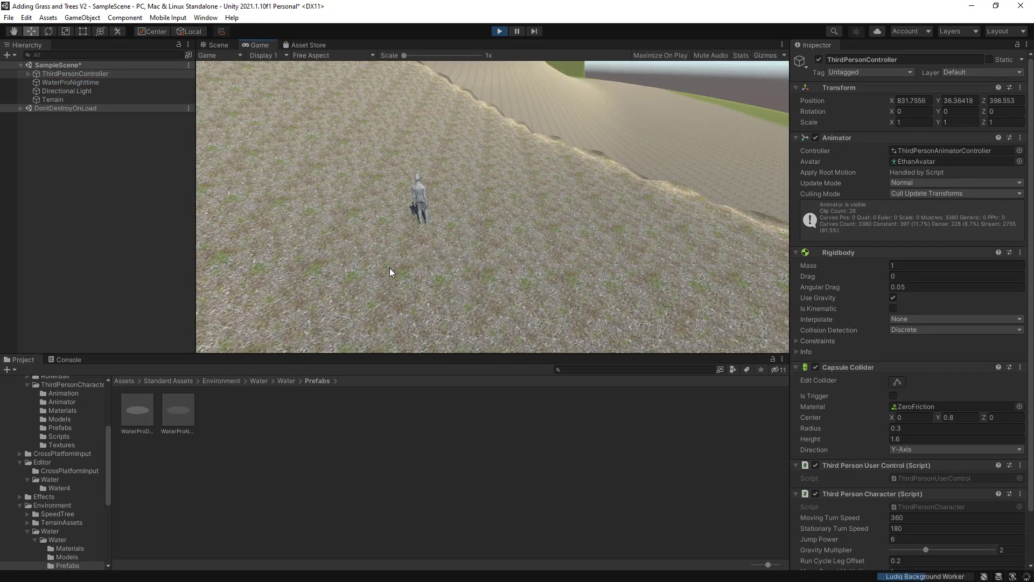
# Run Ethan along the basin rim and over the cliff edge down into the basin
pyautogui.press('a')
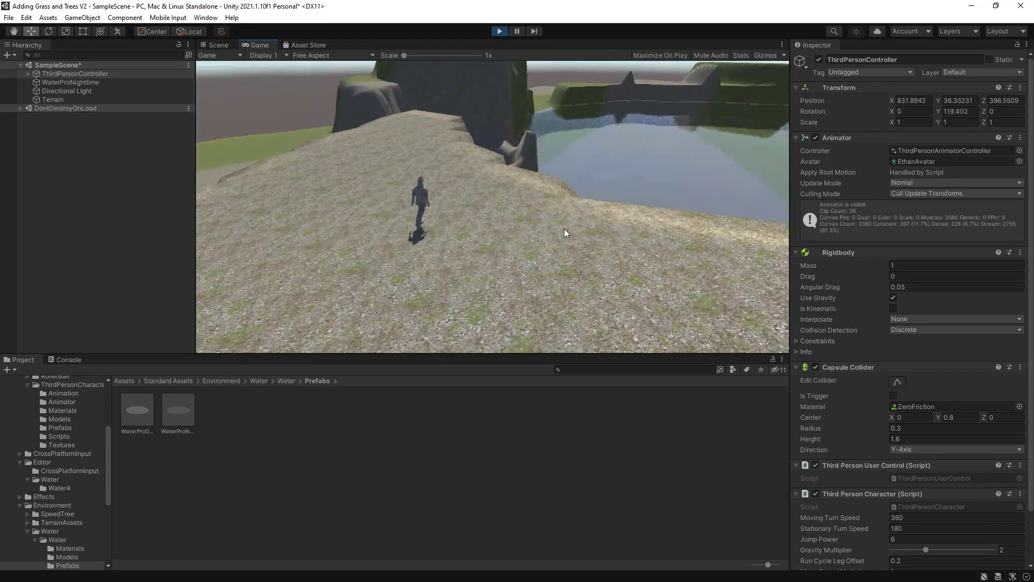
pyautogui.press('a')
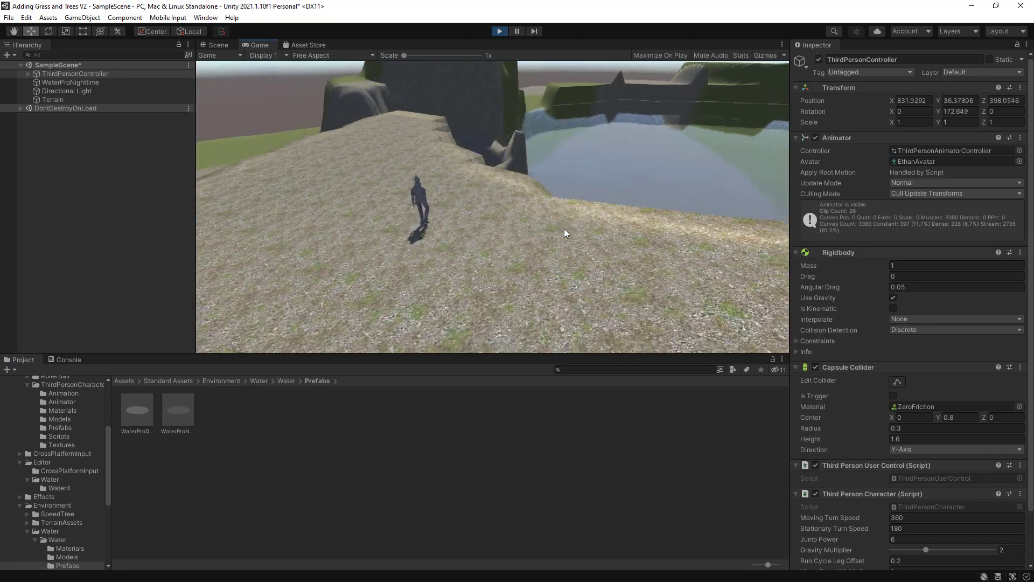
pyautogui.press('d')
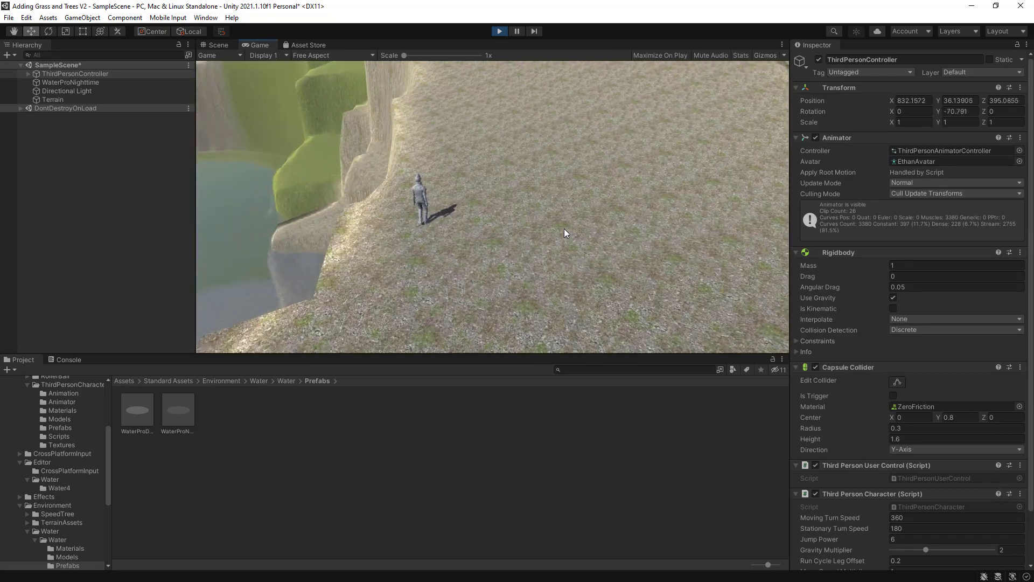
pyautogui.press('d')
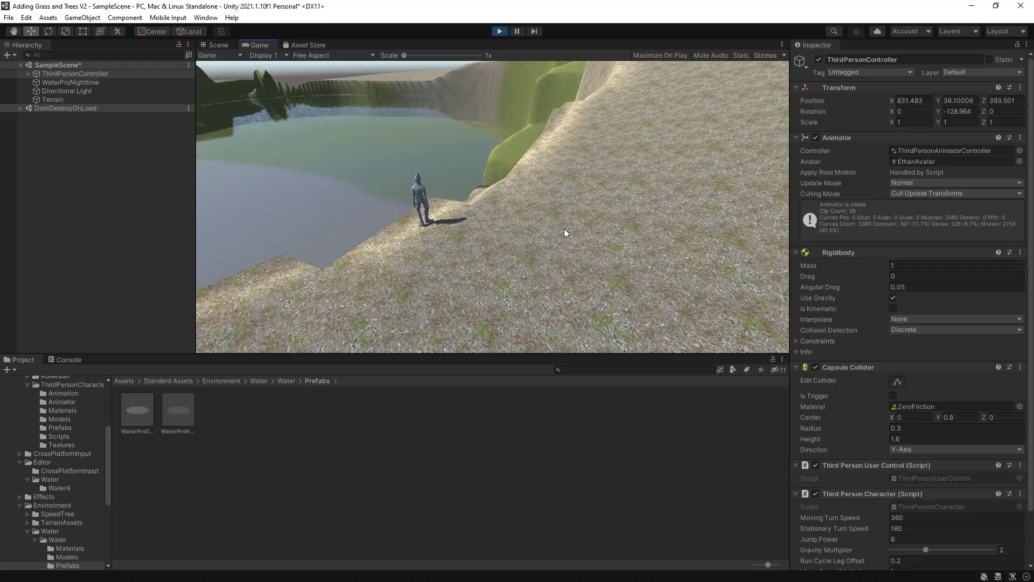
pyautogui.press('a')
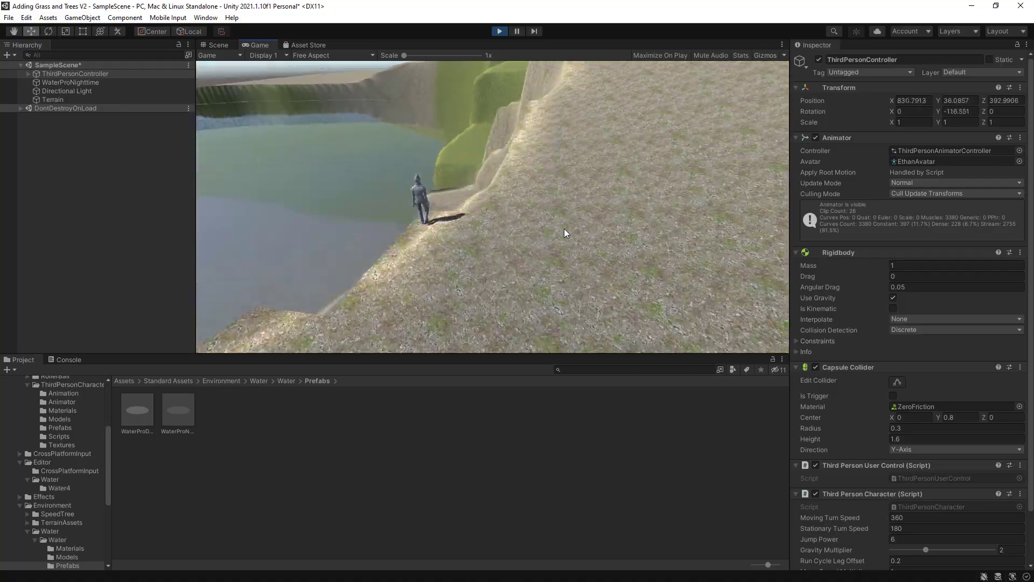
pyautogui.press('d')
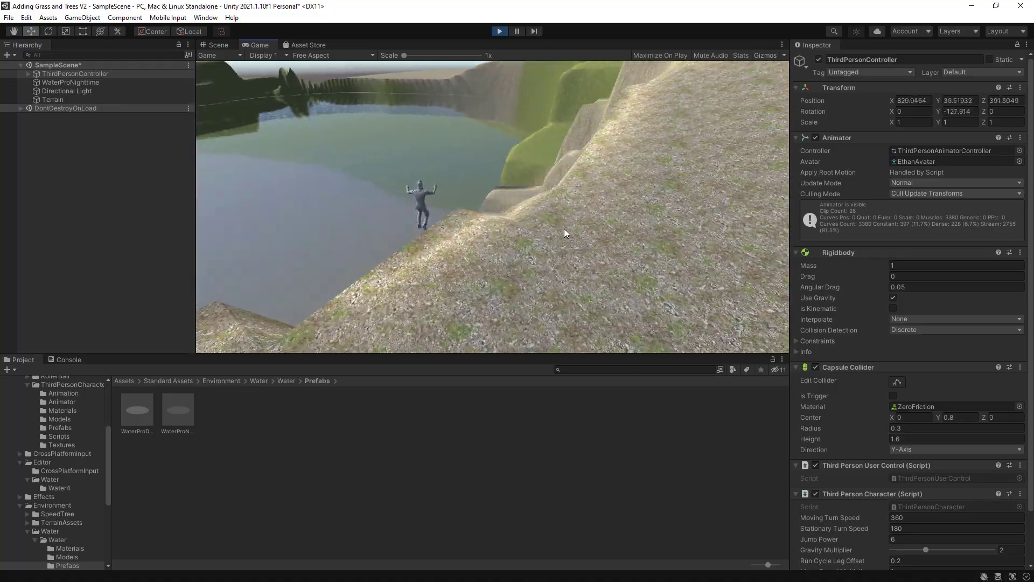
pyautogui.press('a')
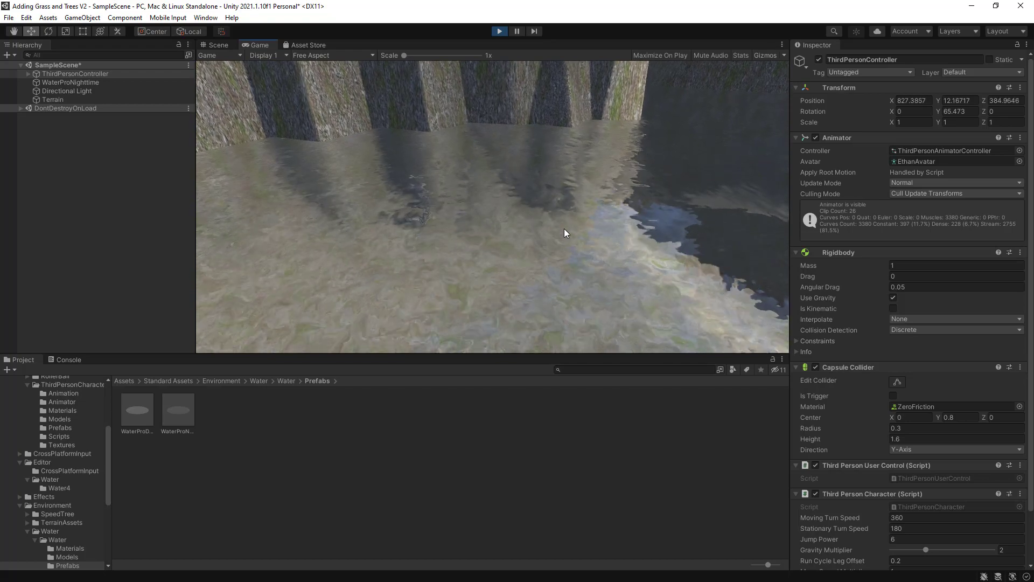
# Steer Ethan up the bank and along the ridge overlooking the water
pyautogui.press('d')
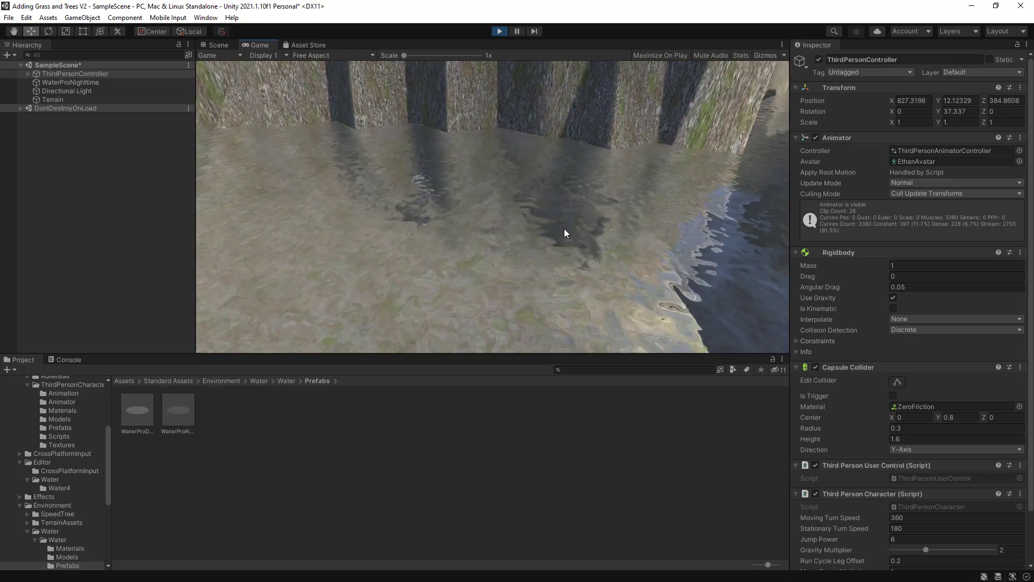
pyautogui.press('a')
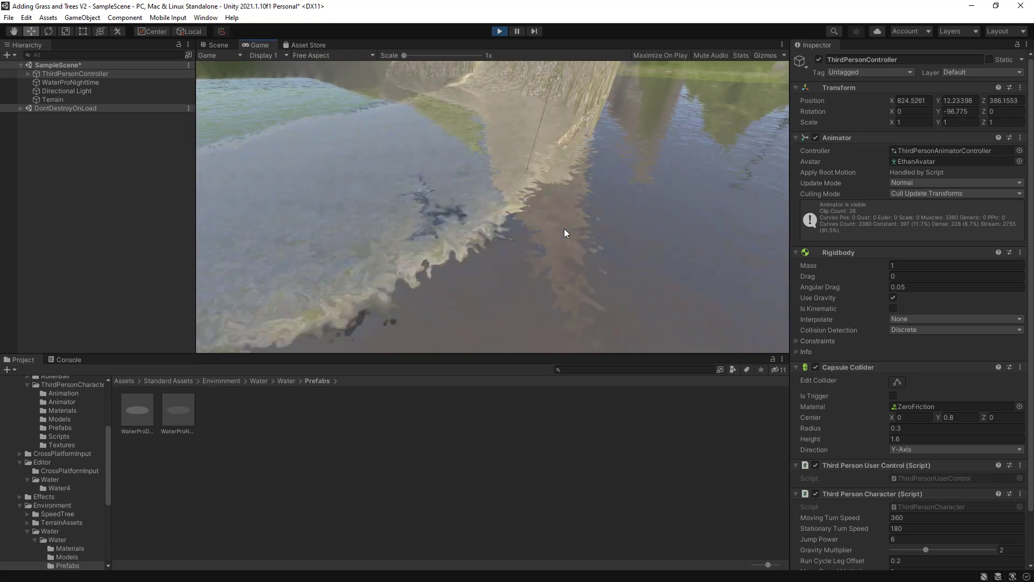
pyautogui.press('w')
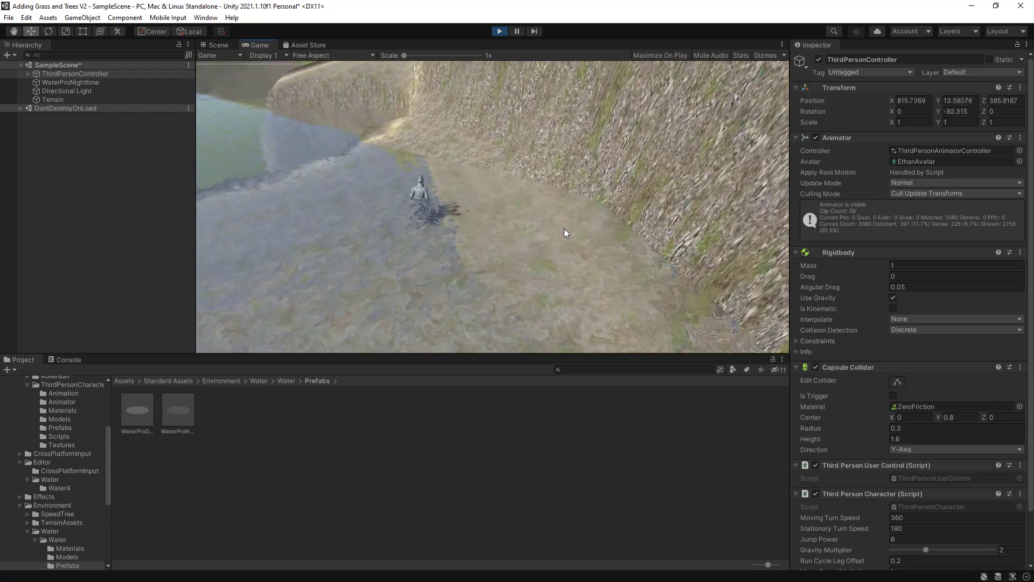
pyautogui.press('d')
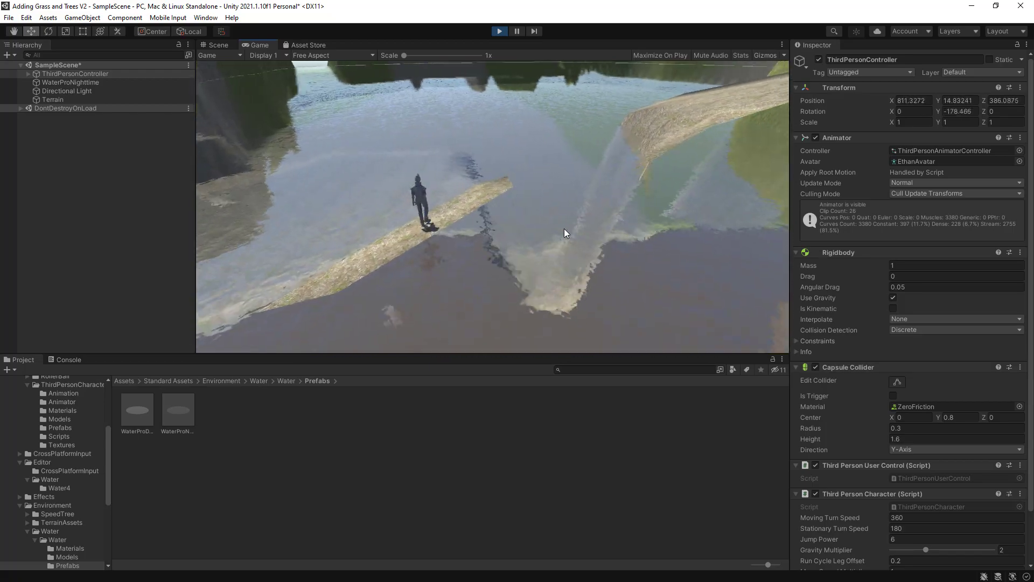
pyautogui.press('d')
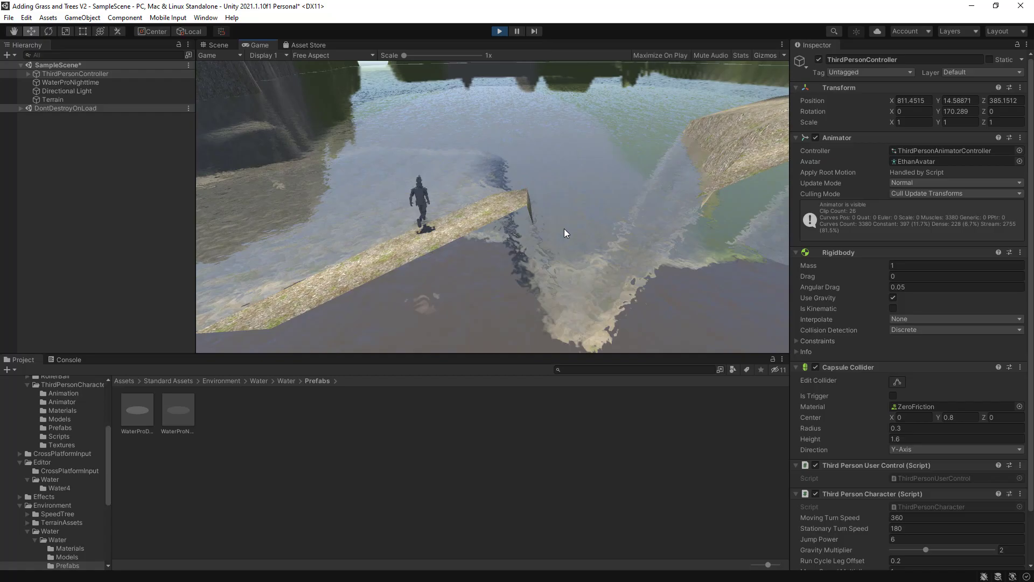
pyautogui.press('d')
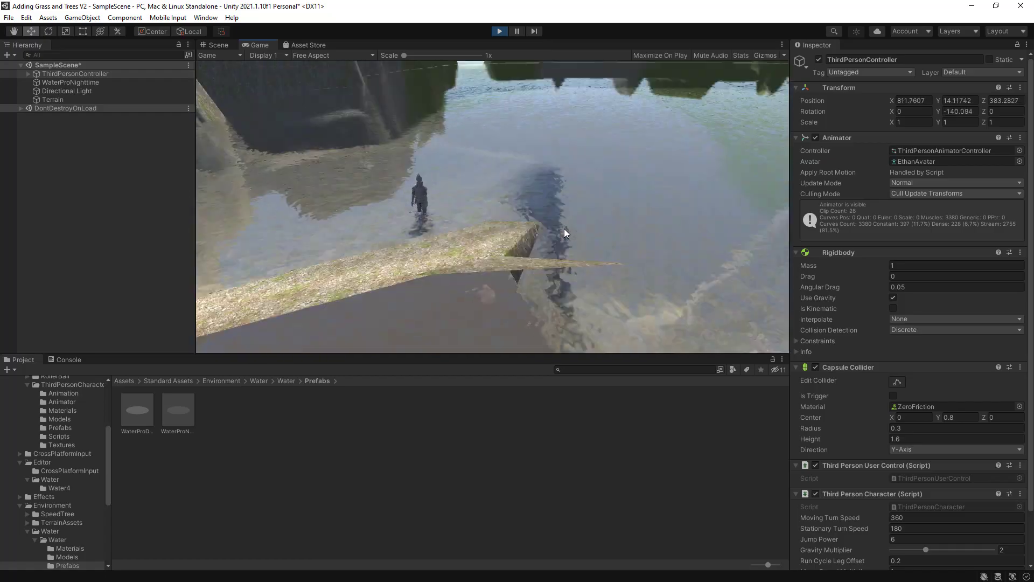
# Walk Ethan through the lake and onto the lower ground, ending at X 803.1, Y 3.1, Z 376.9
pyautogui.press('a')
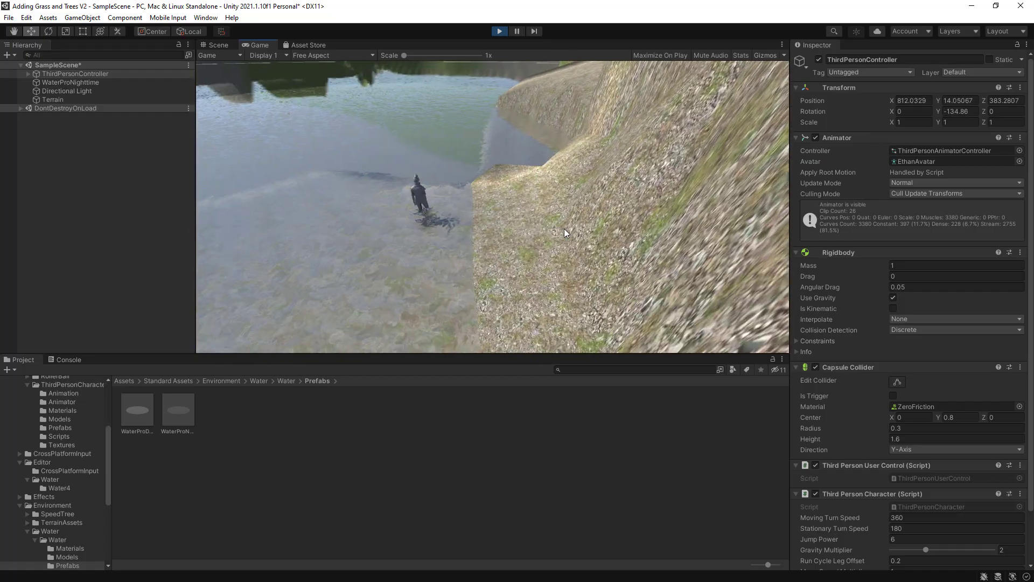
pyautogui.press('d')
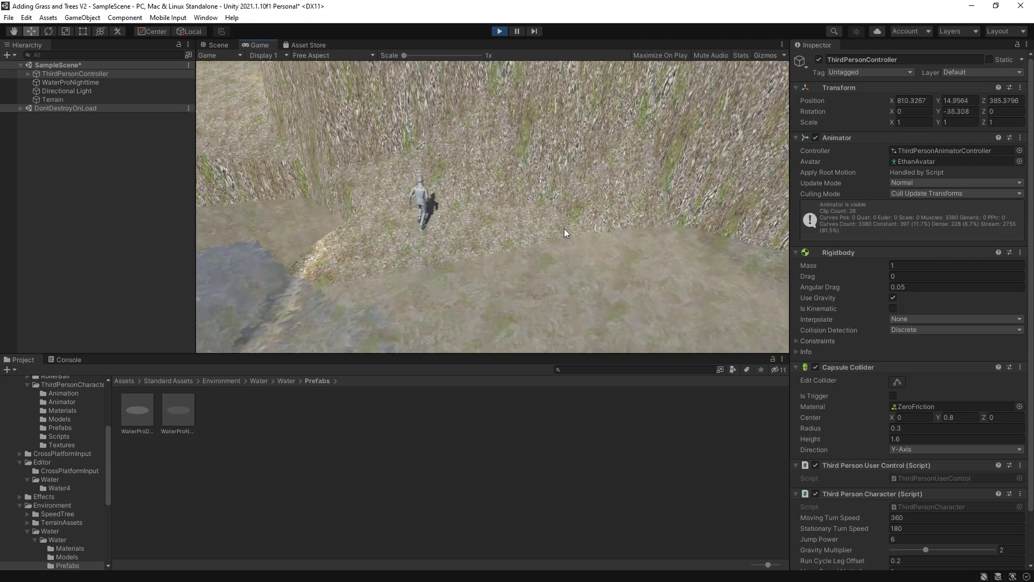
pyautogui.press('d')
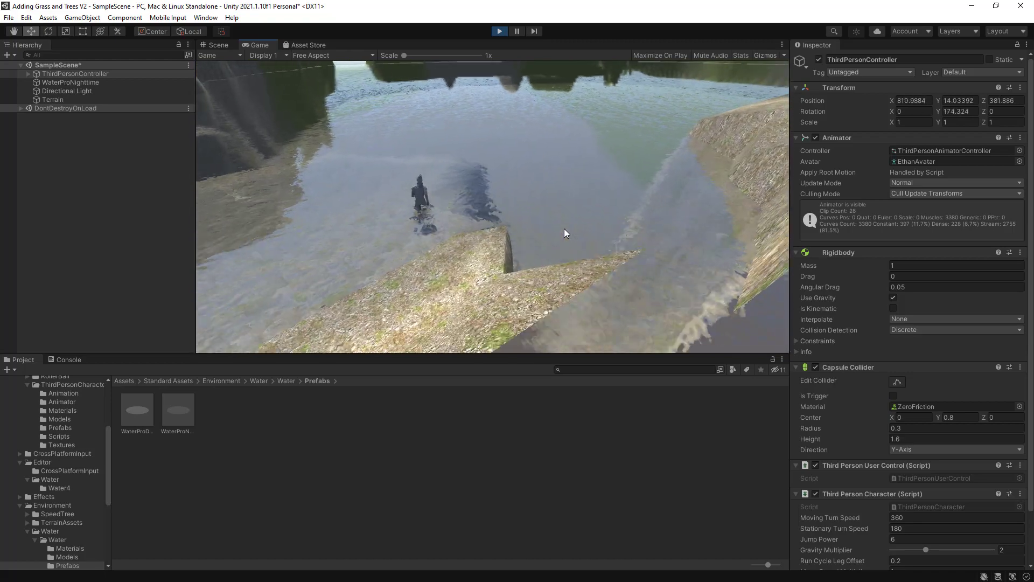
pyautogui.press('w')
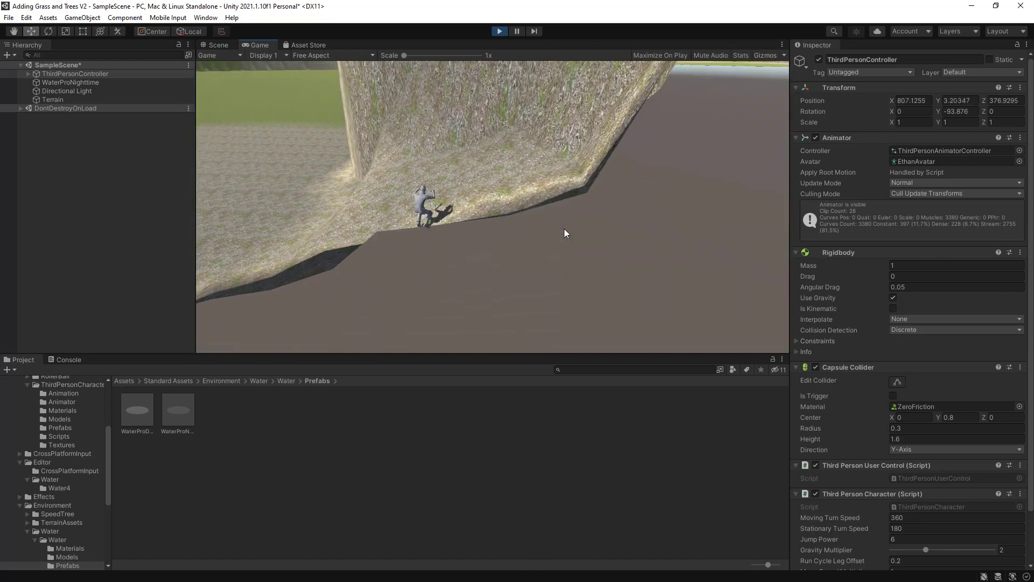
pyautogui.press('d')
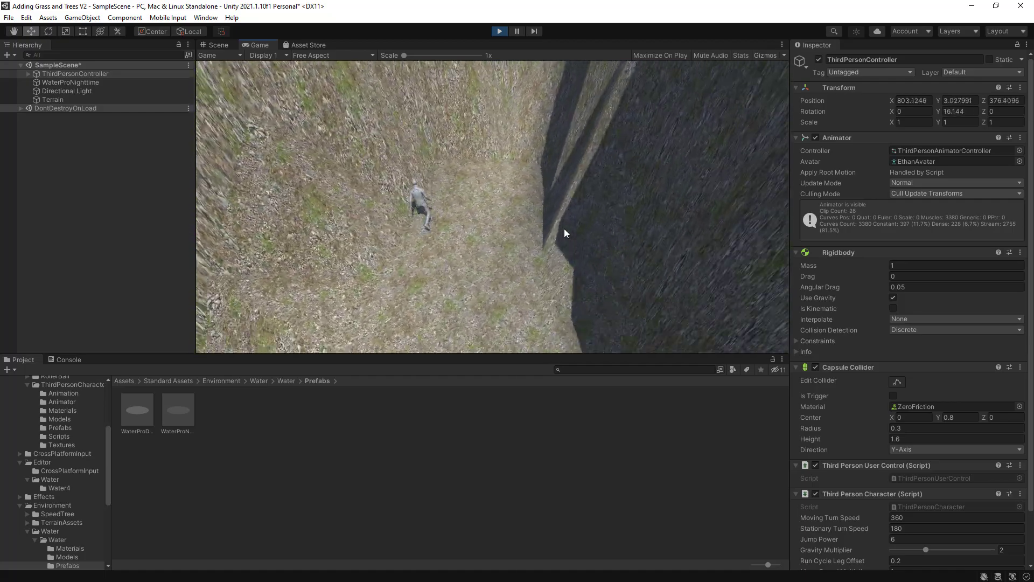
pyautogui.press('d')
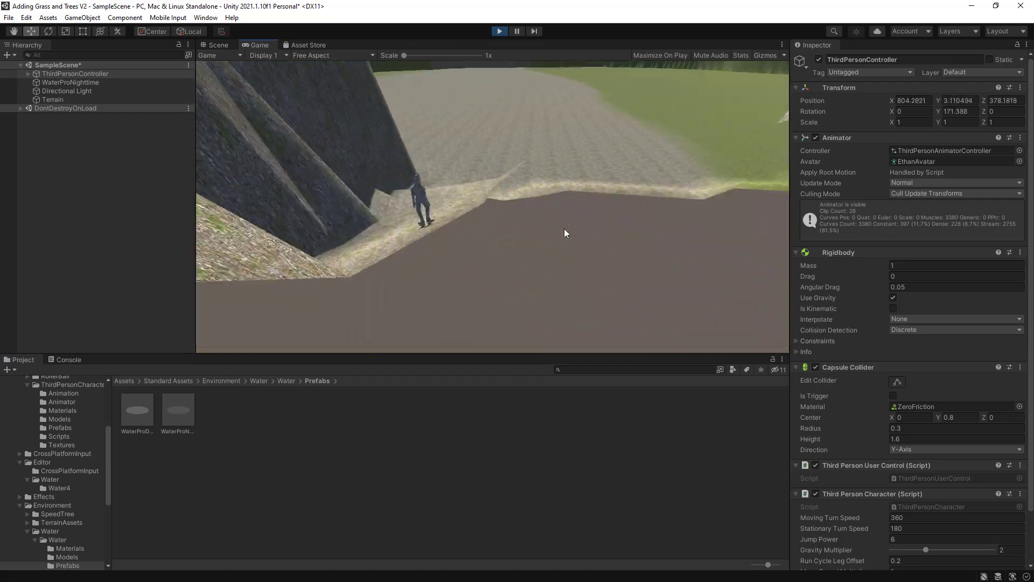
pyautogui.press('a')
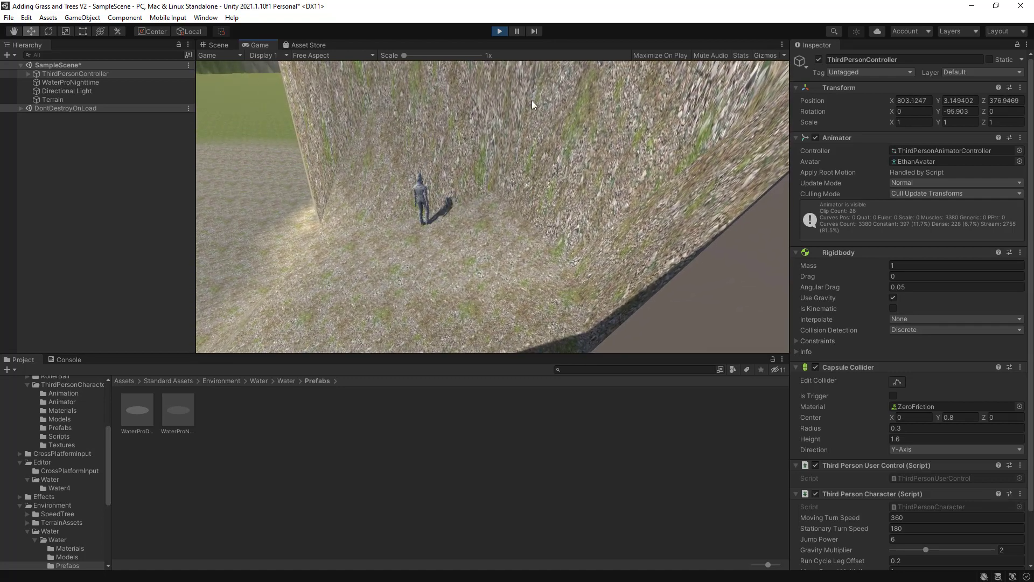
# Stop Play mode and browse back up from the water prefabs to the Standard Assets folder
pyautogui.click(501, 35)
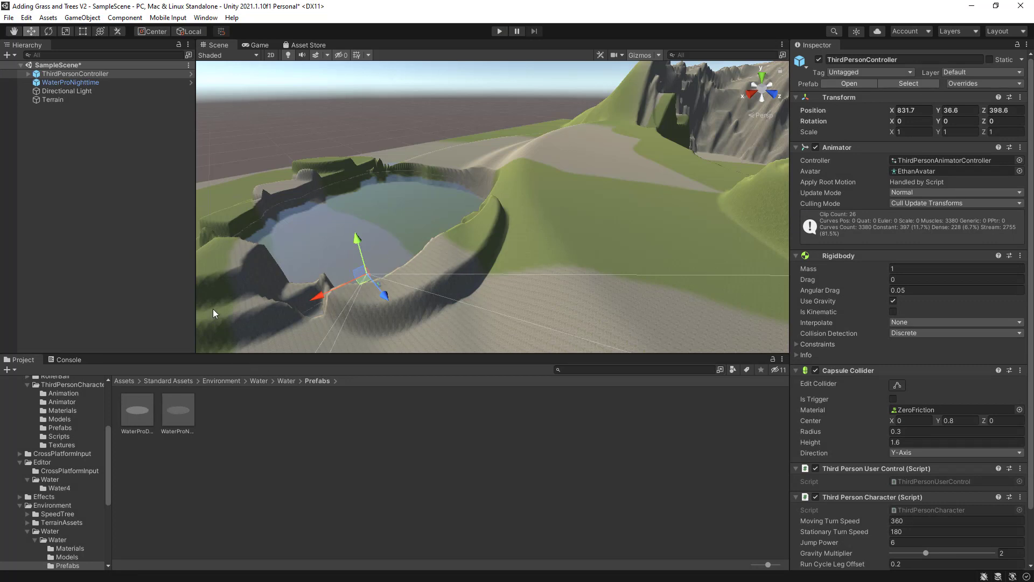
pyautogui.click(284, 381)
pyautogui.click(258, 381)
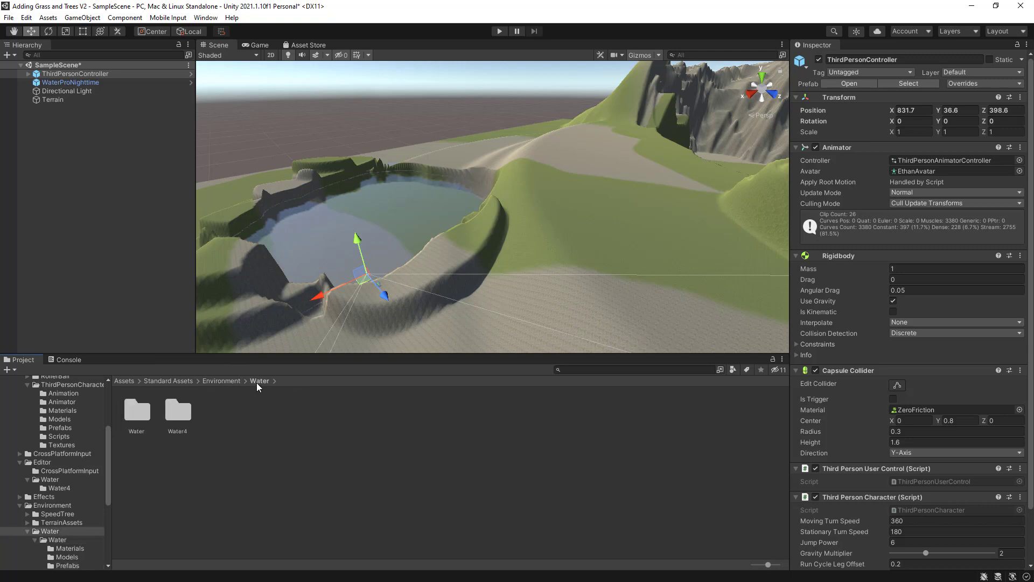
pyautogui.click(218, 382)
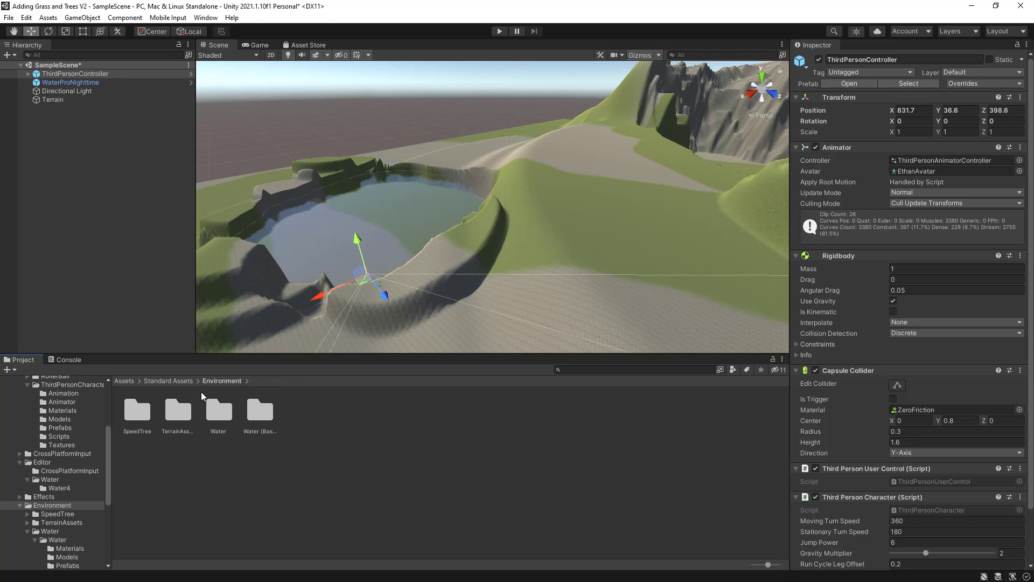
pyautogui.doubleClick(218, 415)
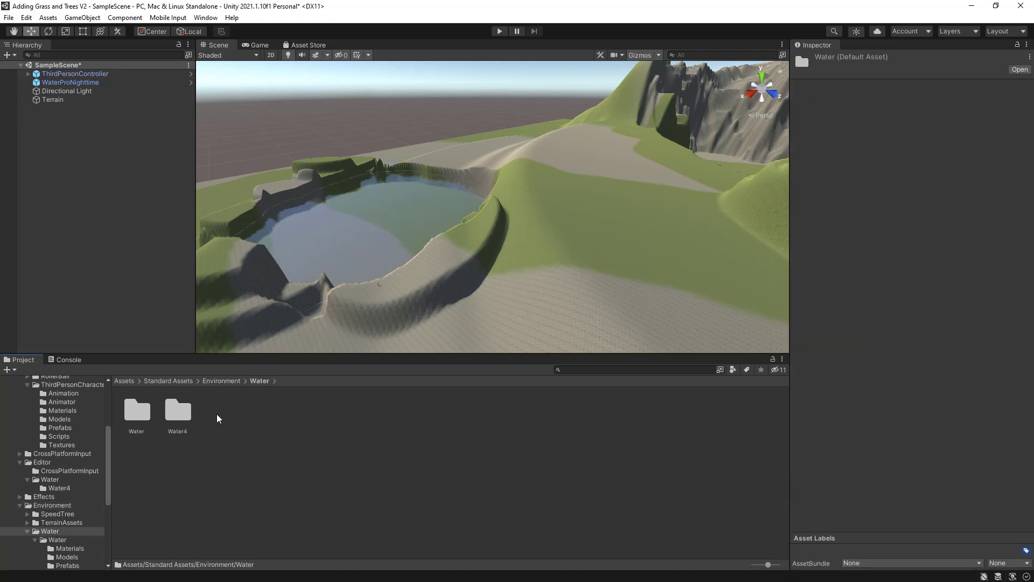
pyautogui.click(218, 383)
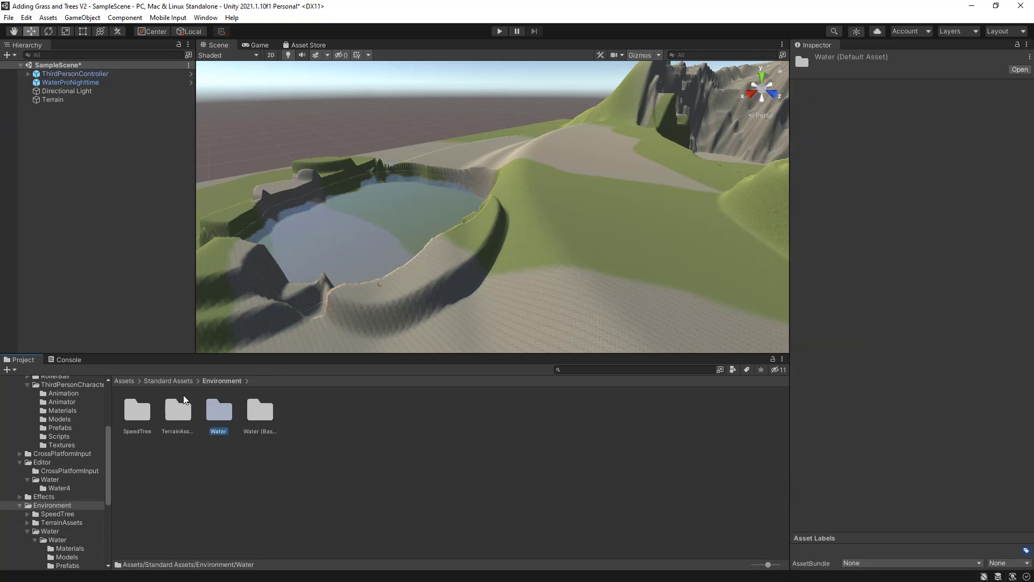
pyautogui.click(172, 381)
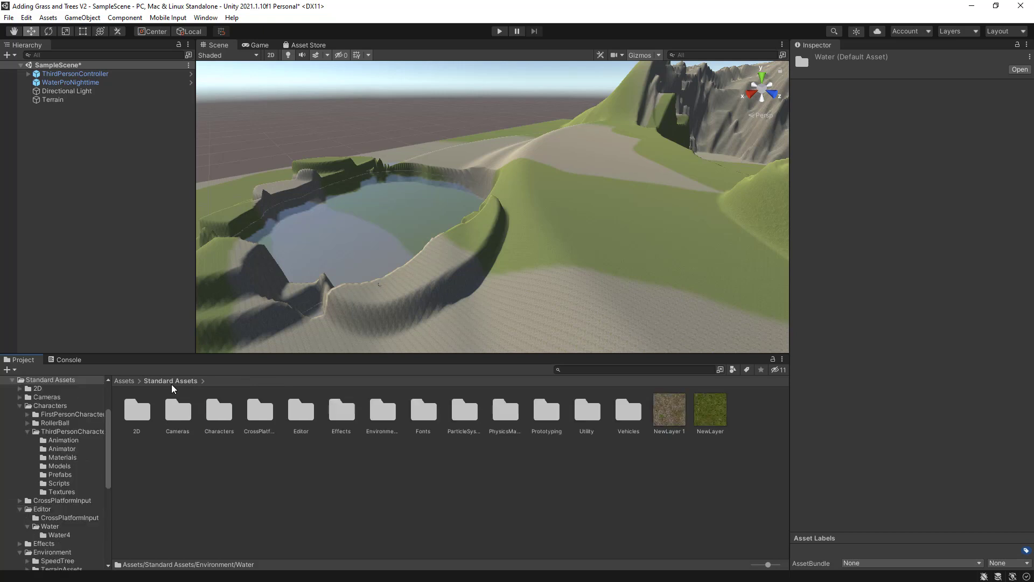
# Search 'water', open Water (Basic)/Prefabs and select the WaterBasicNightime prefab
pyautogui.hotkey('ctrl', 'f')
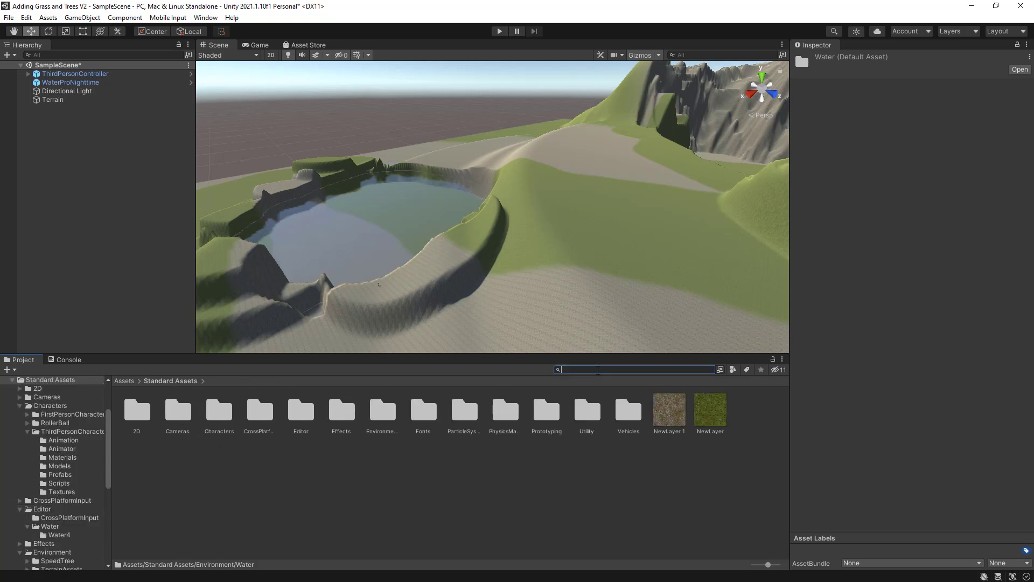
pyautogui.write('wa')
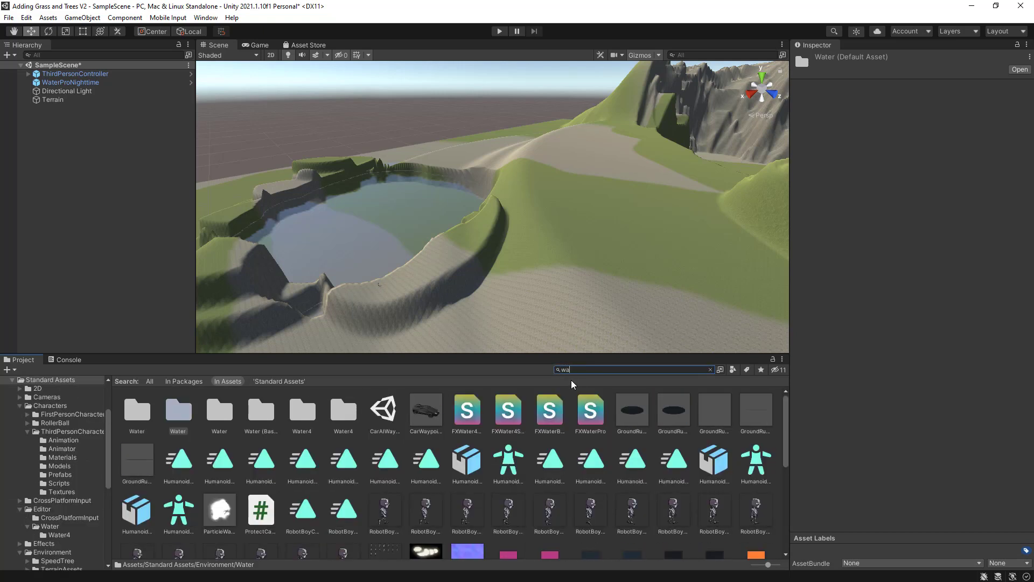
pyautogui.write('ter')
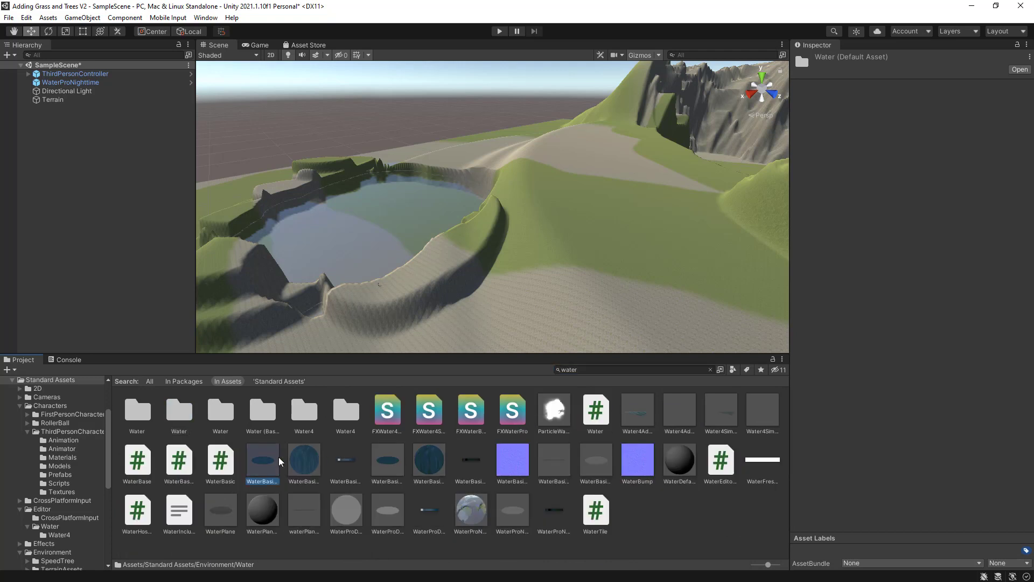
pyautogui.click(304, 461)
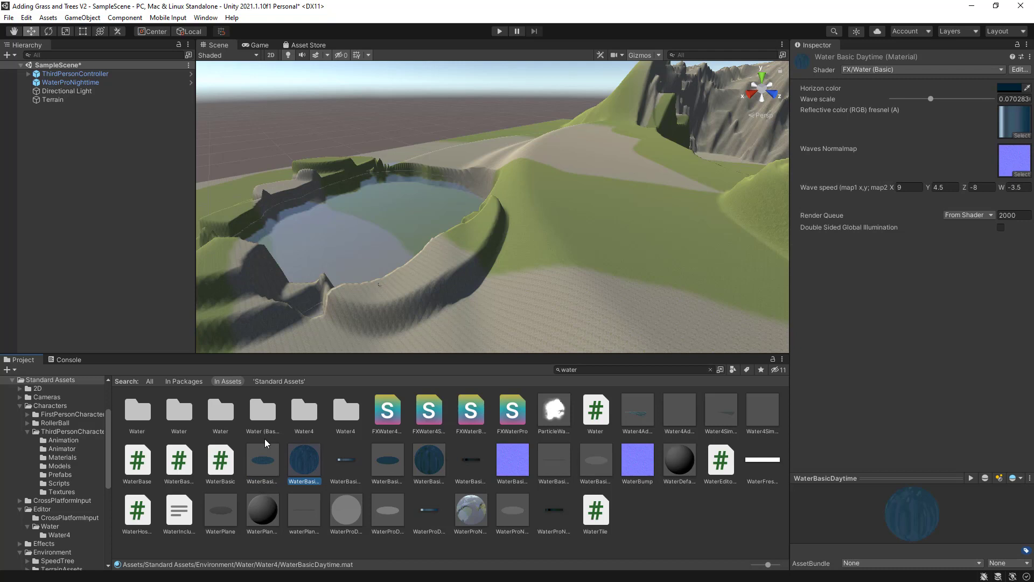
pyautogui.click(254, 412)
pyautogui.doubleClick(258, 414)
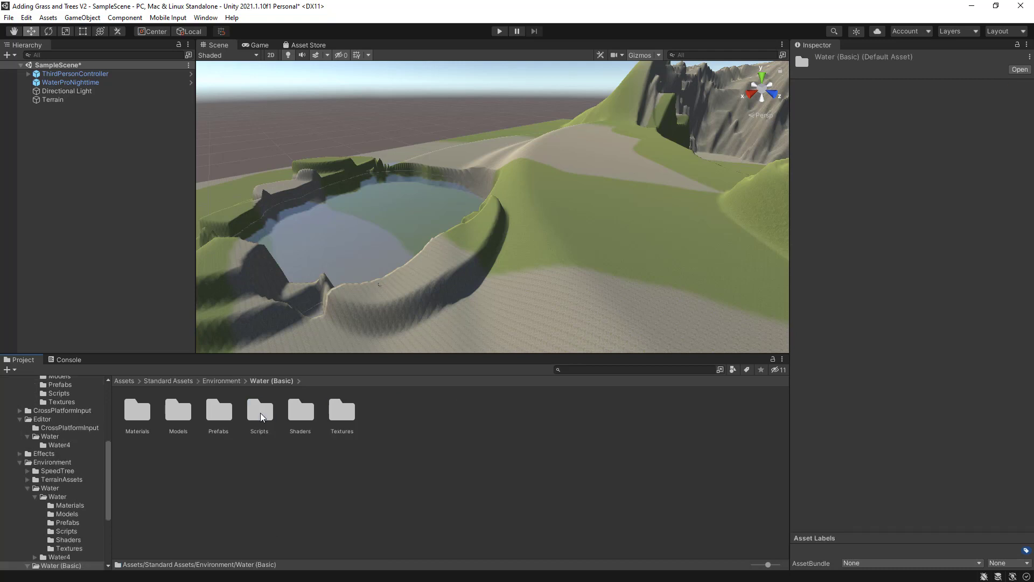
pyautogui.doubleClick(223, 414)
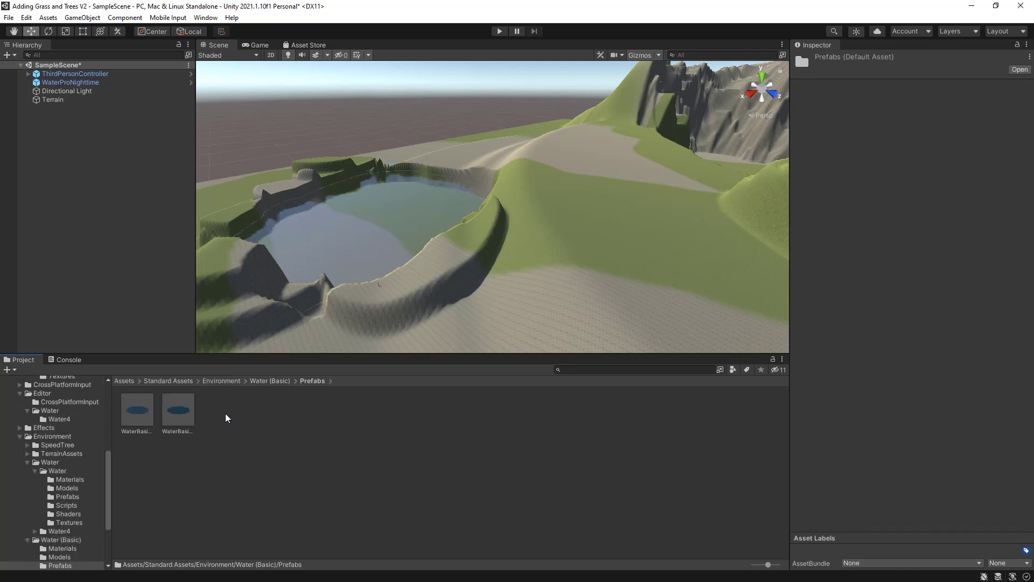
pyautogui.click(176, 416)
# Drop the WaterBasicNightime prefab into the basin, raise it to height 20 and scale it up uniformly
pyautogui.moveTo(188, 405); pyautogui.dragTo(334, 266)
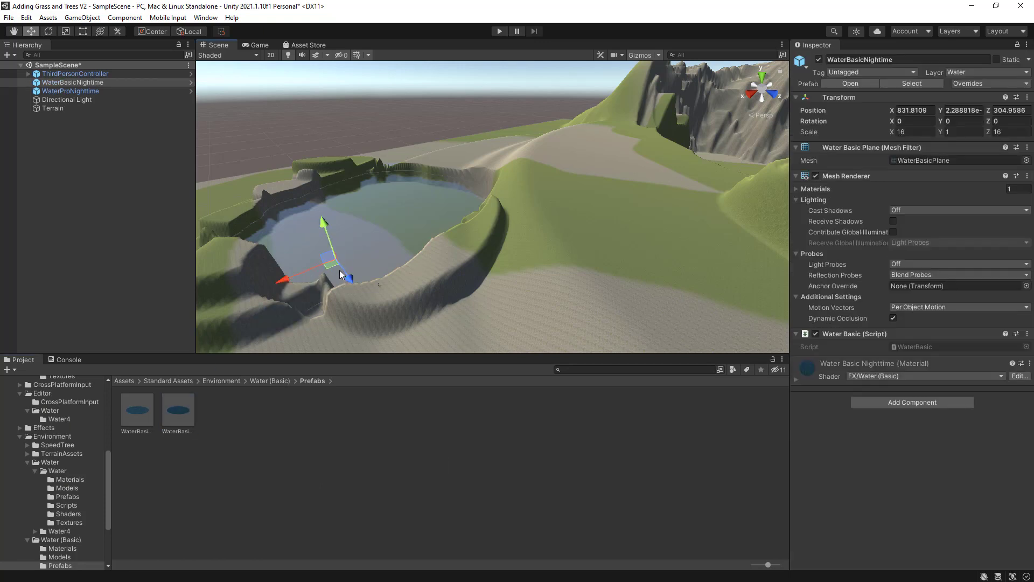
pyautogui.moveTo(322, 224); pyautogui.dragTo(327, 203)
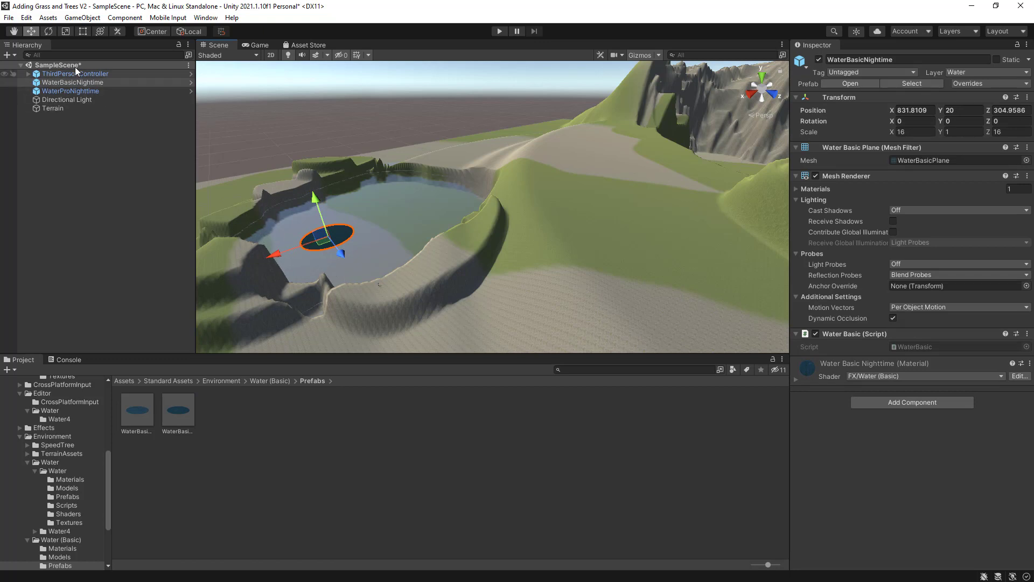
pyautogui.click(65, 31)
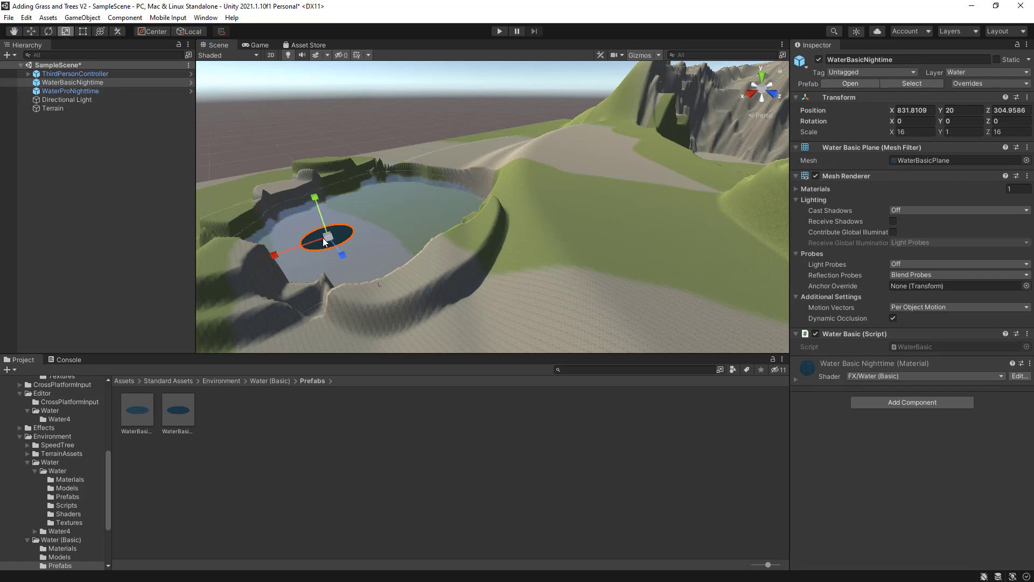
pyautogui.moveTo(327, 235); pyautogui.dragTo(230, 24)
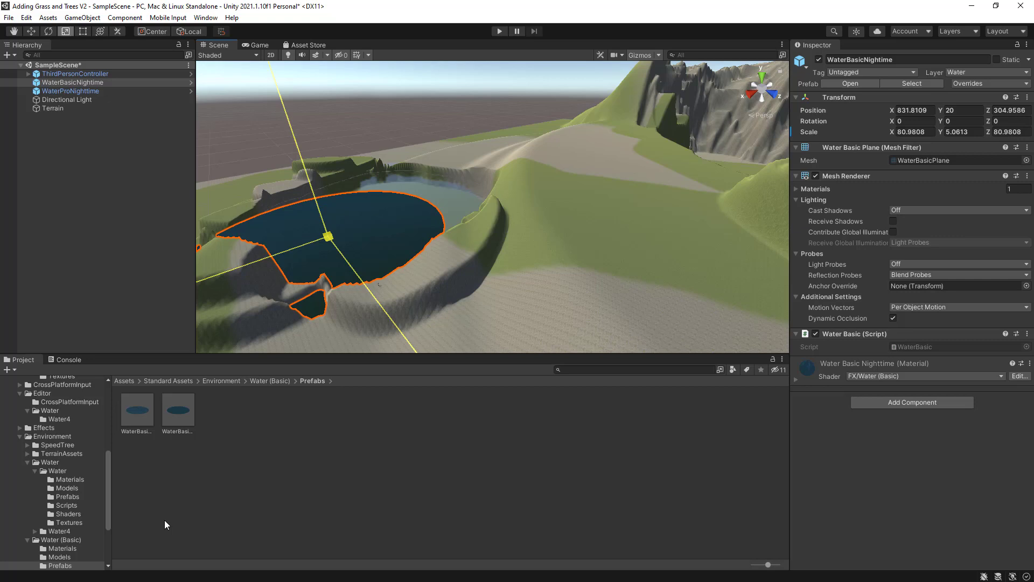
pyautogui.moveTo(153, 527); pyautogui.dragTo(243, 579)
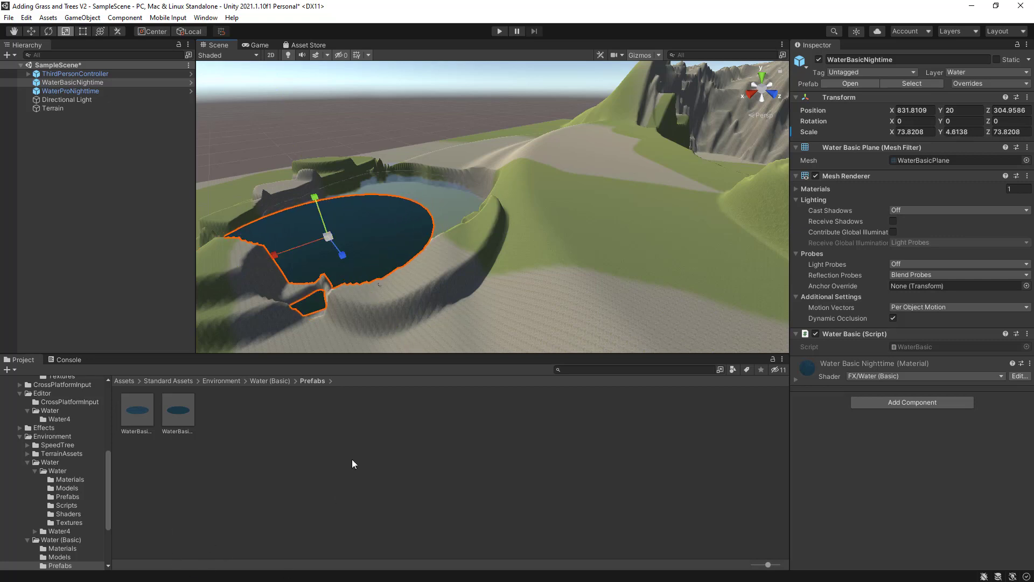
pyautogui.moveTo(327, 238); pyautogui.dragTo(323, 231)
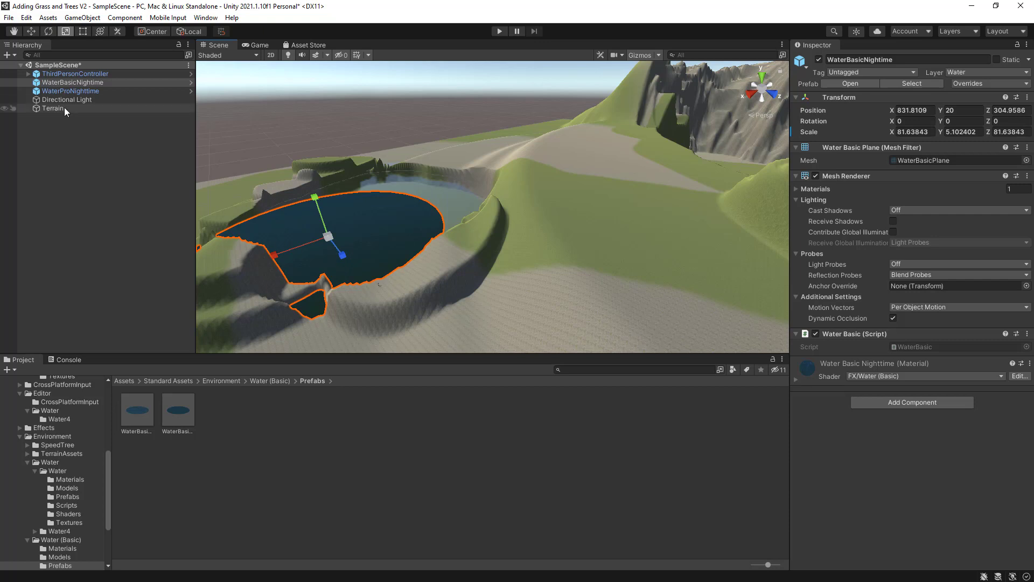
# Shift the water to X 753.2, Z 304.96 and enlarge it to about 143.86 × 8.99 × 143.86
pyautogui.click(29, 31)
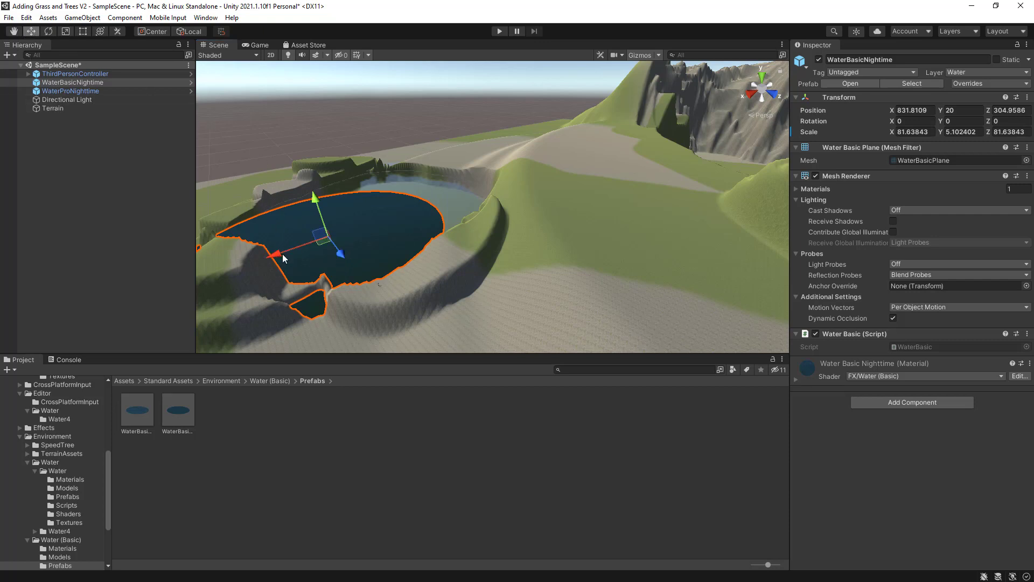
pyautogui.moveTo(282, 254); pyautogui.dragTo(392, 228)
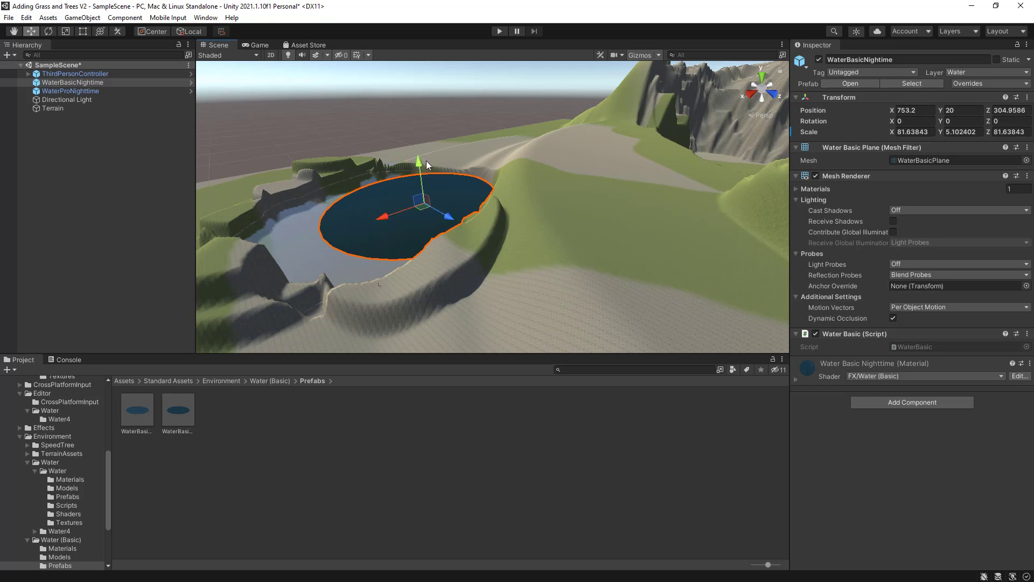
pyautogui.moveTo(419, 163); pyautogui.dragTo(418, 167)
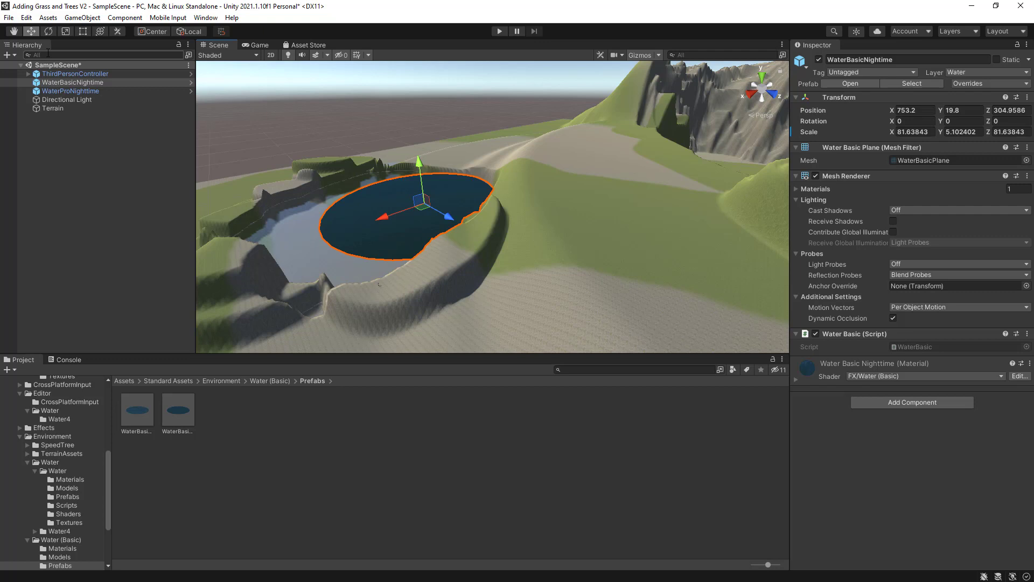
pyautogui.click(63, 33)
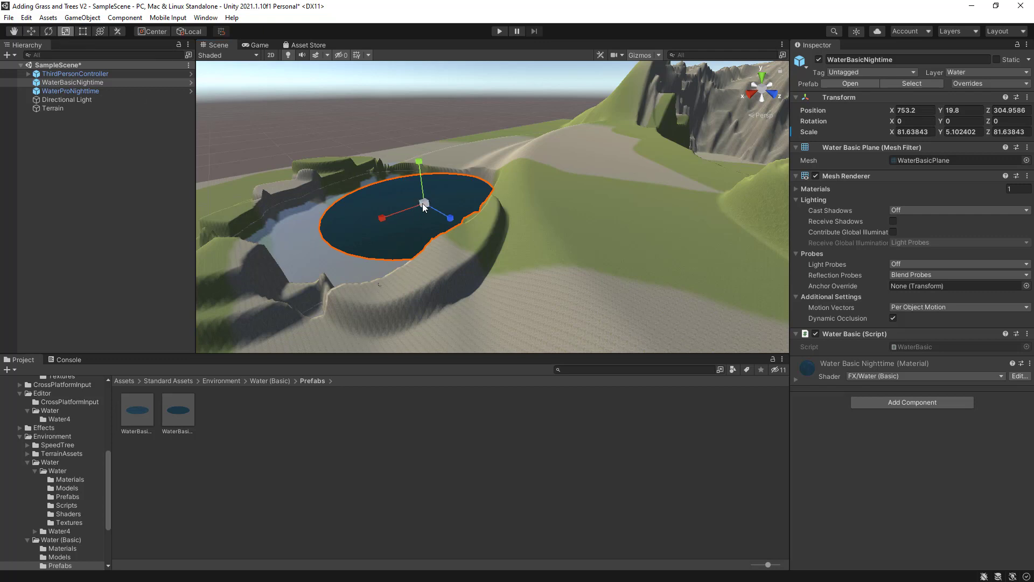
pyautogui.moveTo(424, 204); pyautogui.dragTo(454, 190)
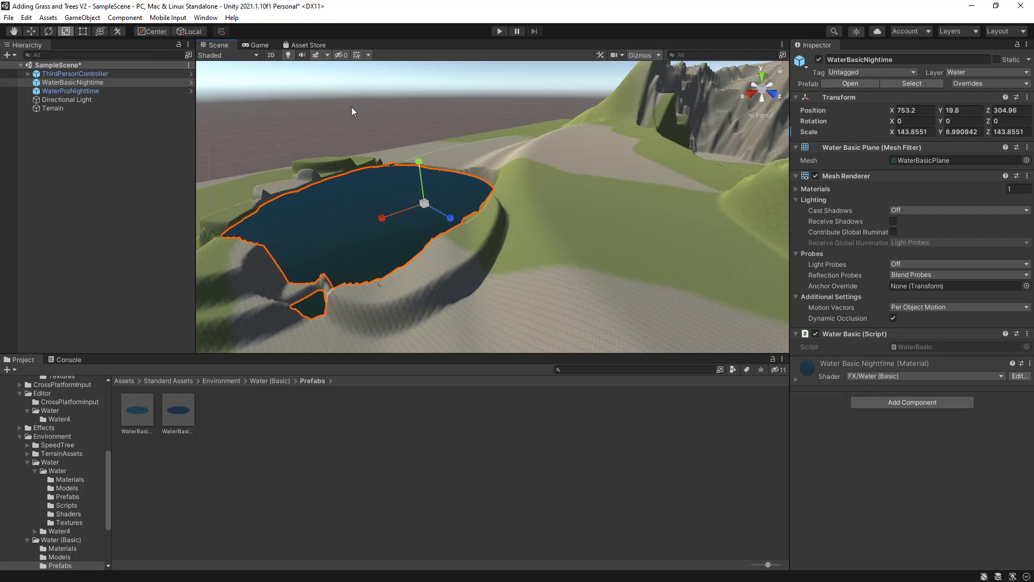
# Play the scene and walk Ethan to the lake edge and along the rim of the basic nighttime lake
pyautogui.click(498, 33)
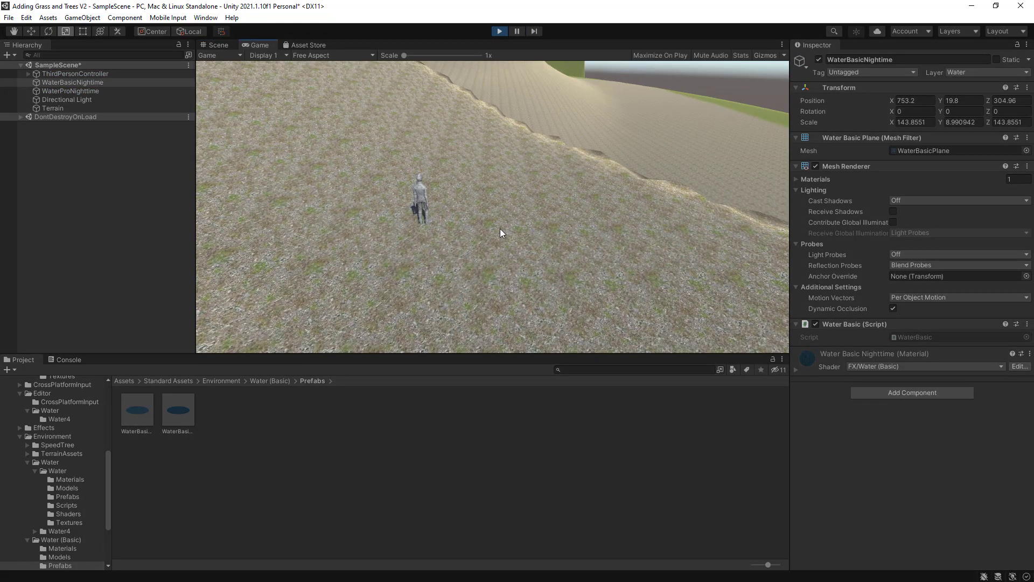
pyautogui.press('w')
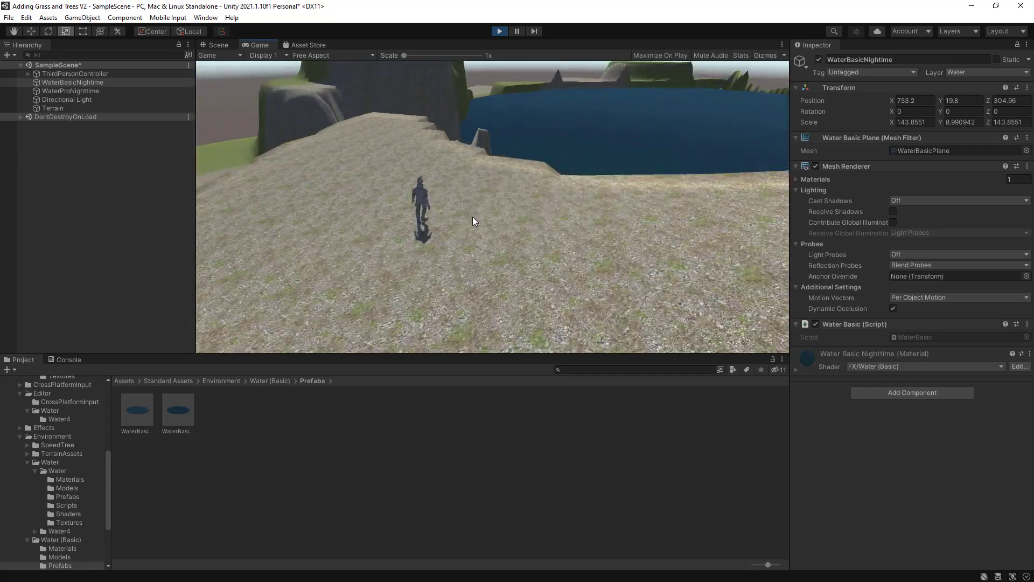
pyautogui.press('a')
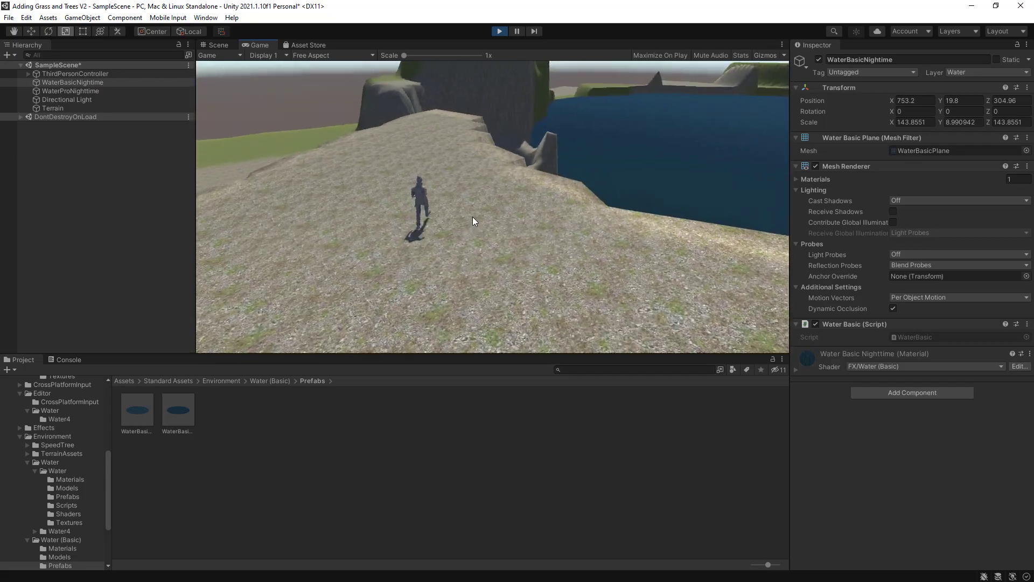
pyautogui.press('d')
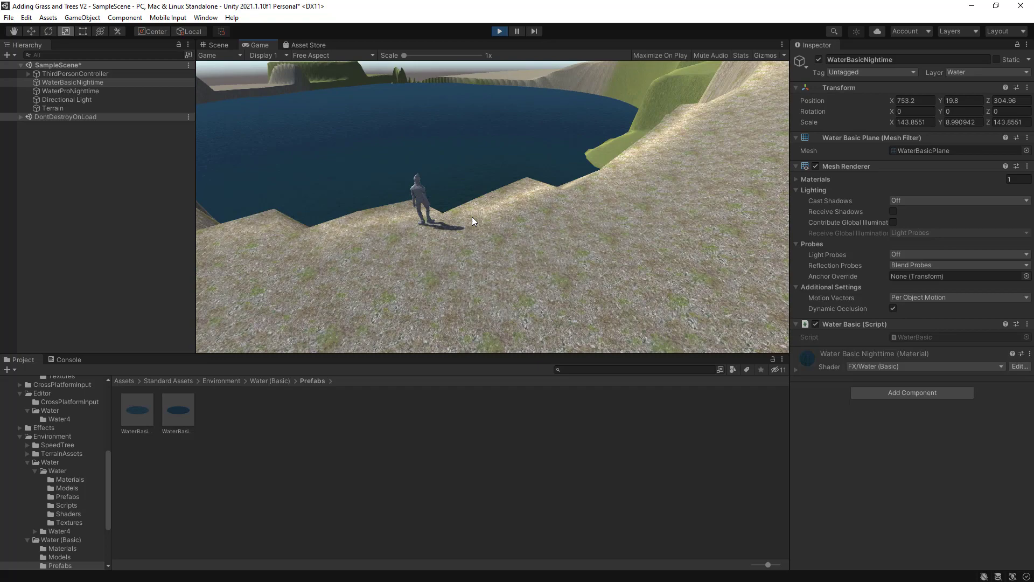
pyautogui.press('a')
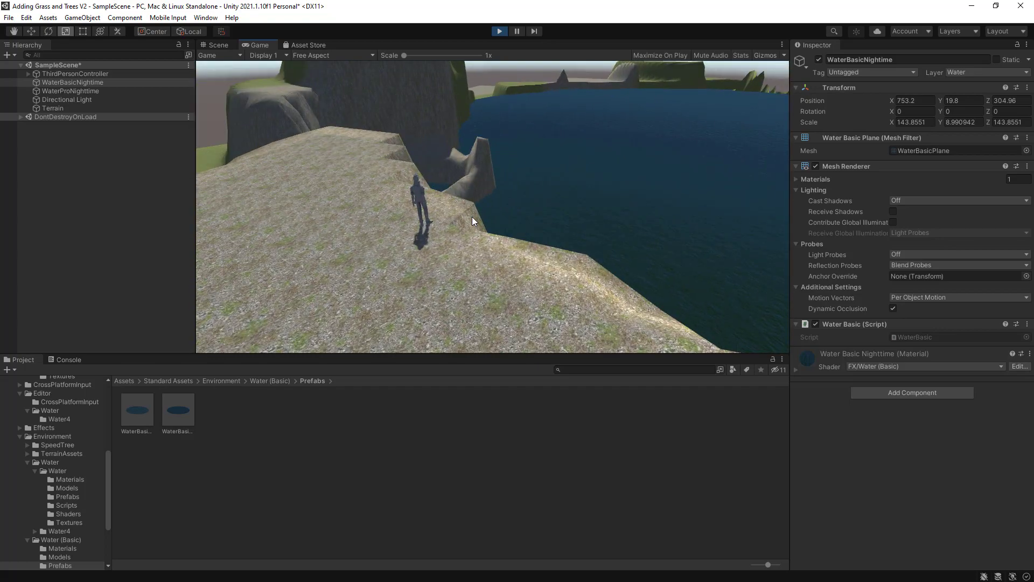